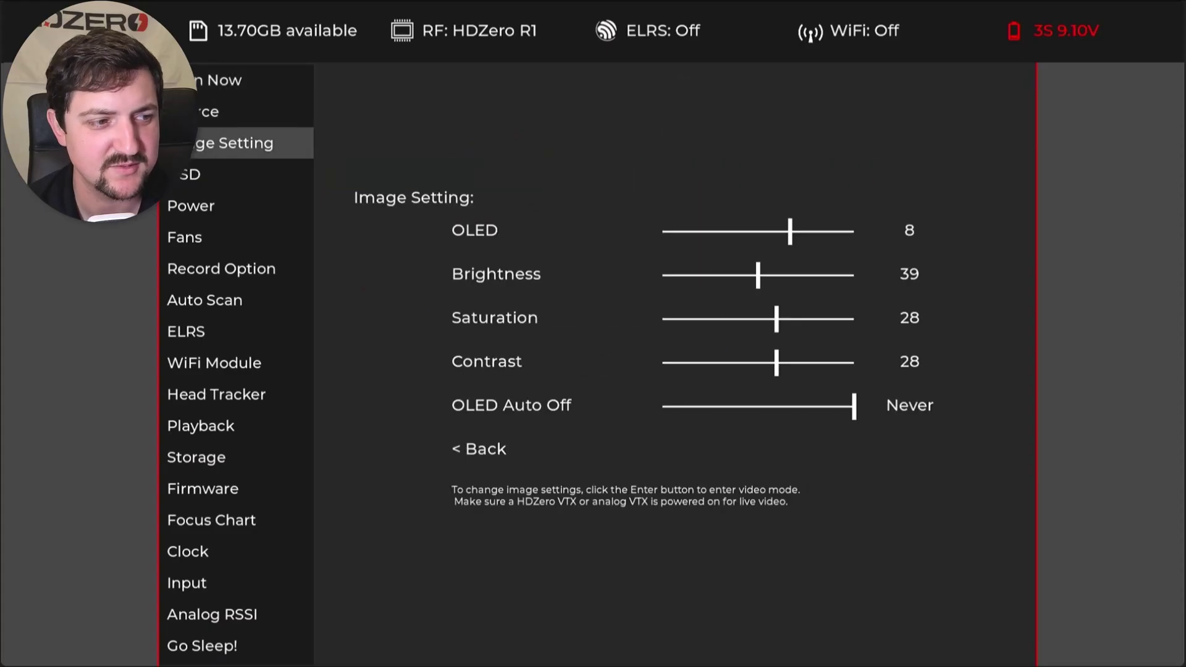
# - Set the OSD mode to 16x9 in the OSD settings
pyautogui.press('Return')
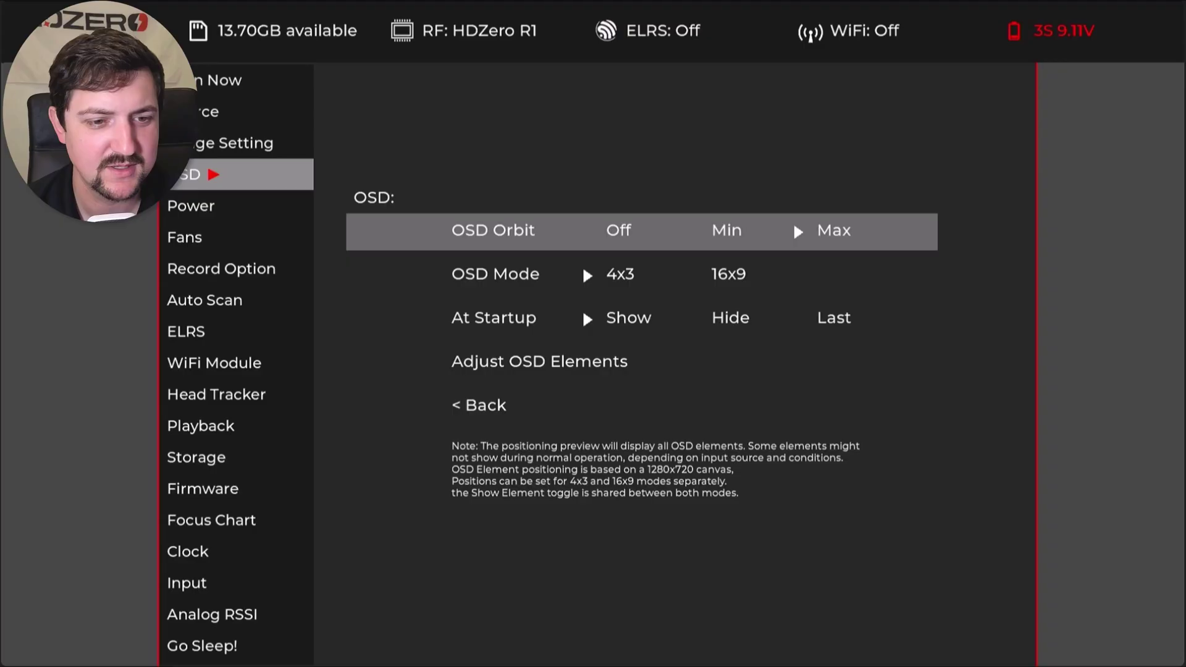
pyautogui.press('Down')
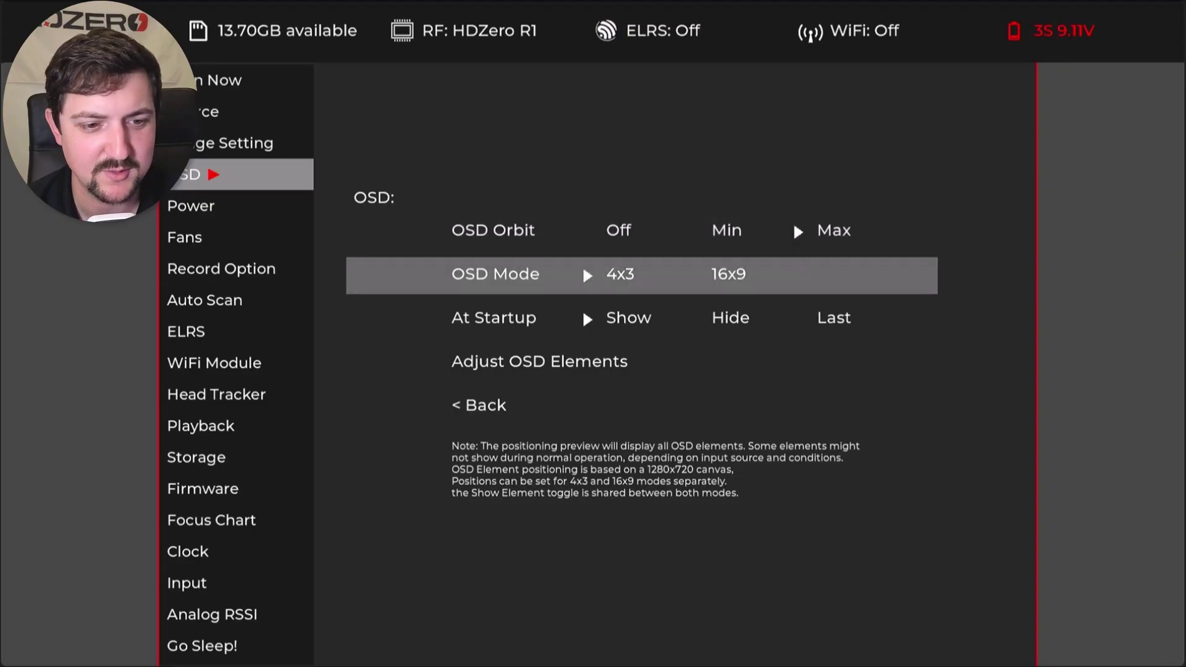
pyautogui.press('Right')
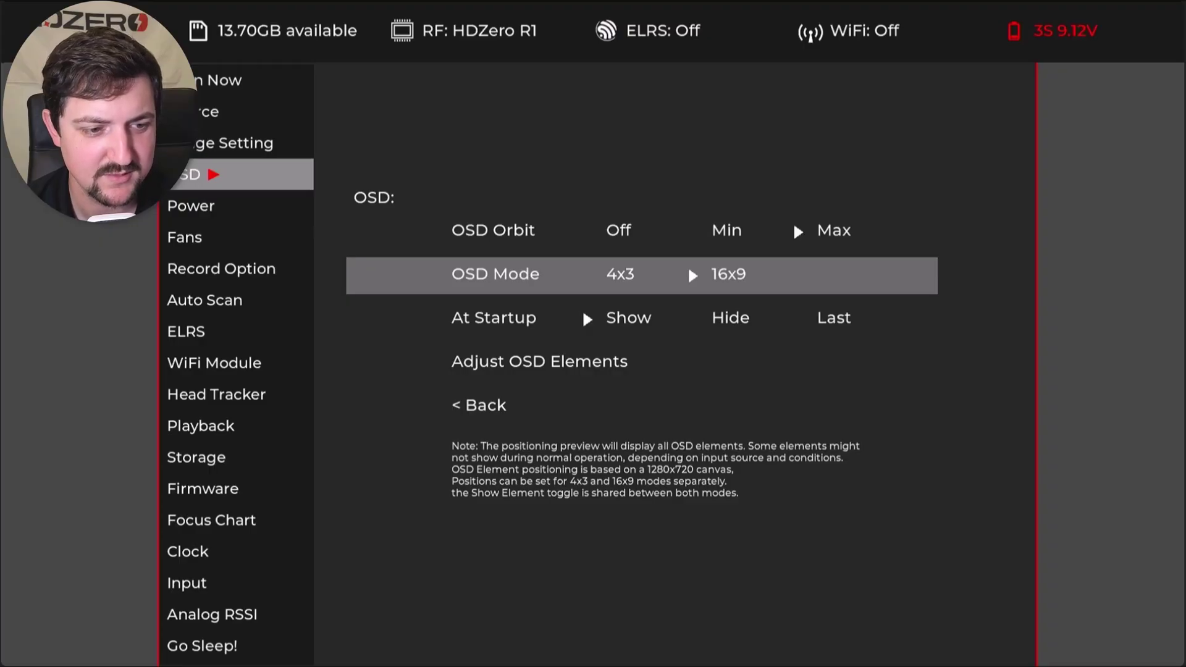
# - Open the OSD element adjustment for the 16x9 mode and move to the element selection
pyautogui.press('Down')
pyautogui.press('Down')
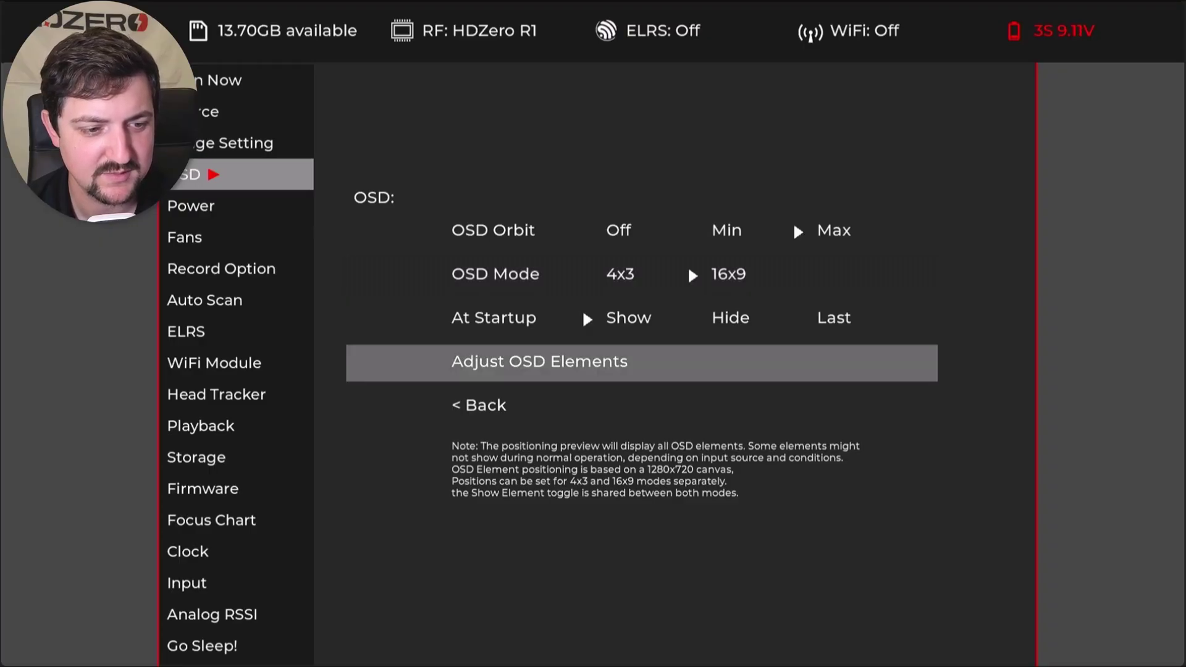
pyautogui.press('Return')
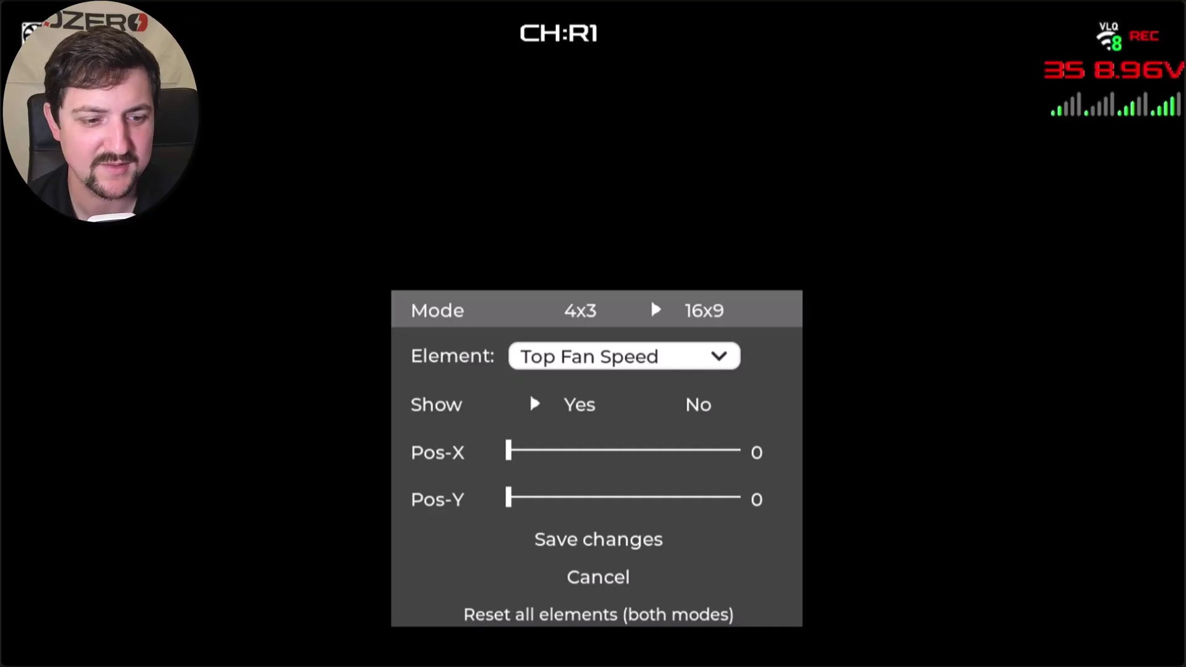
pyautogui.press('Down')
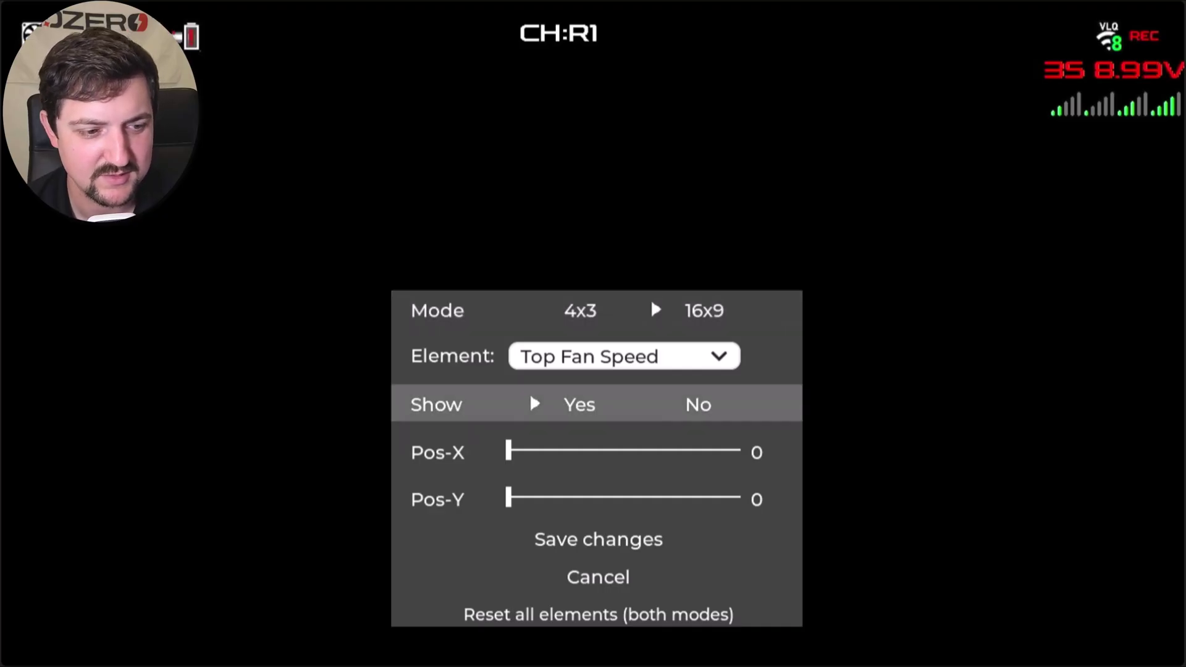
pyautogui.press('Up')
pyautogui.press('Up')
pyautogui.press('Down')
pyautogui.press('Down')
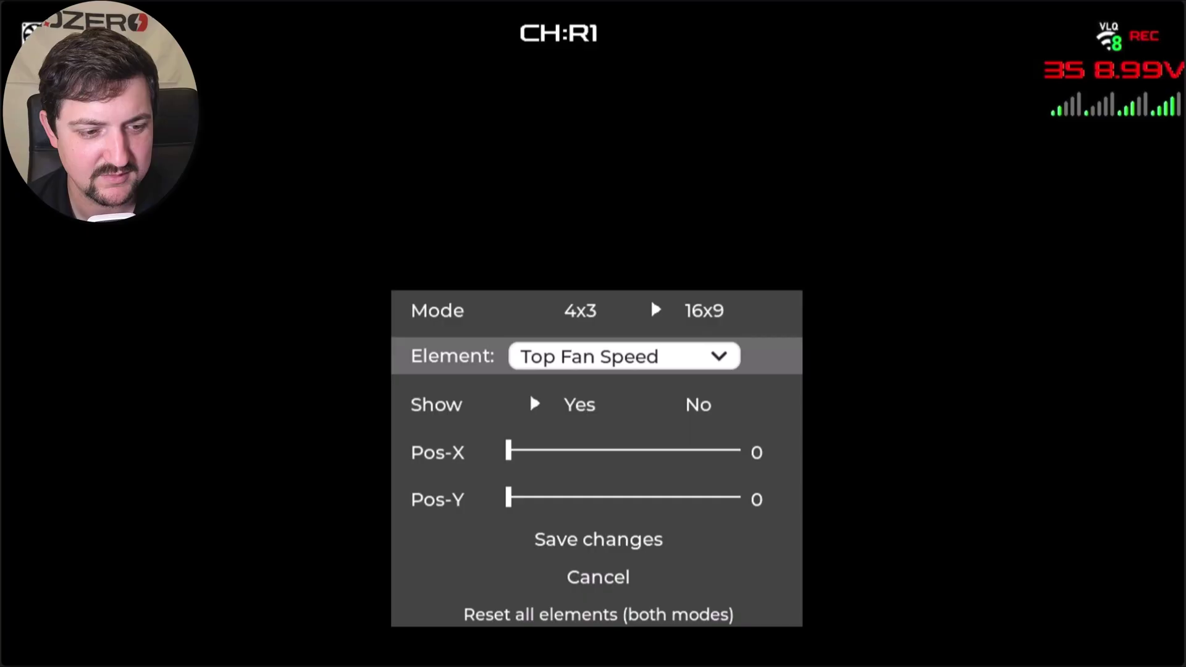
# - Browse the adjustable OSD elements and select Antenna 1
pyautogui.press('Return')
pyautogui.press('Down')
pyautogui.press('Down')
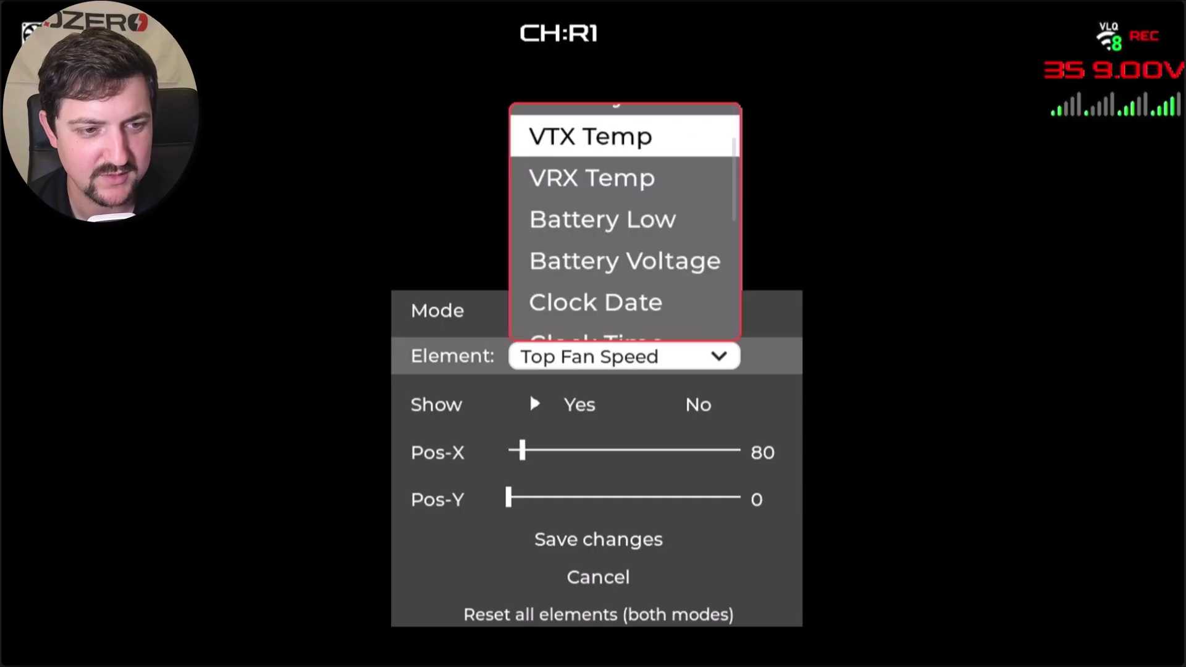
pyautogui.press('Down')
pyautogui.press('Down')
pyautogui.press('Down')
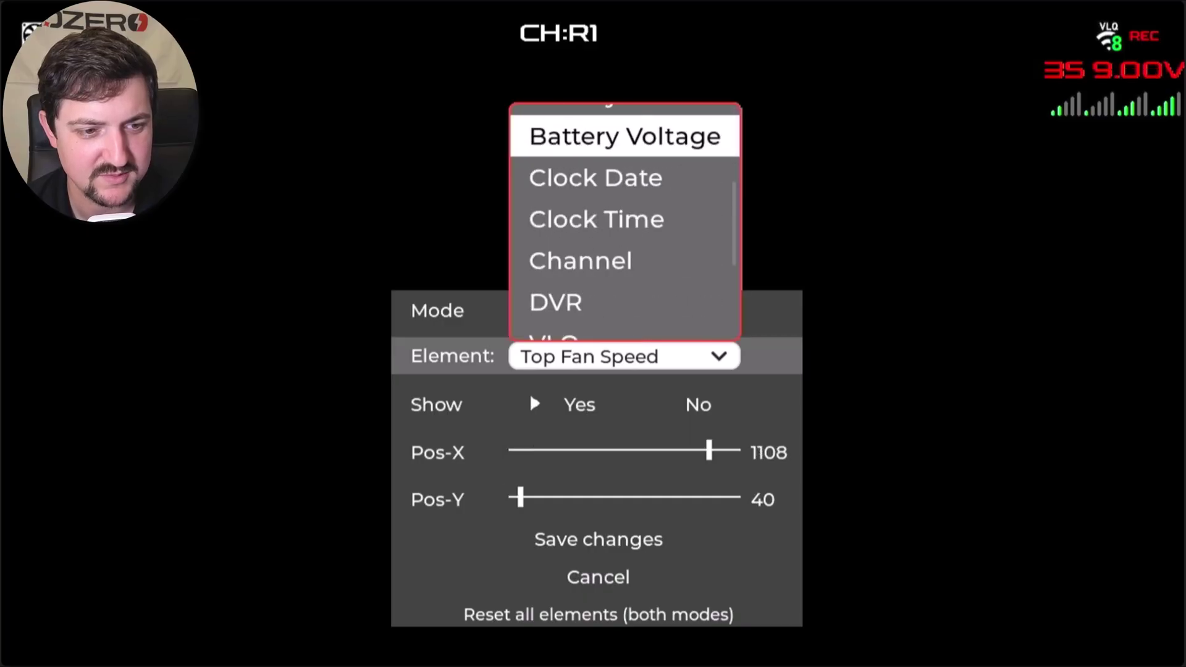
pyautogui.press('Down')
pyautogui.press('Down')
pyautogui.press('Down')
pyautogui.press('Down')
pyautogui.press('Down')
pyautogui.press('Down')
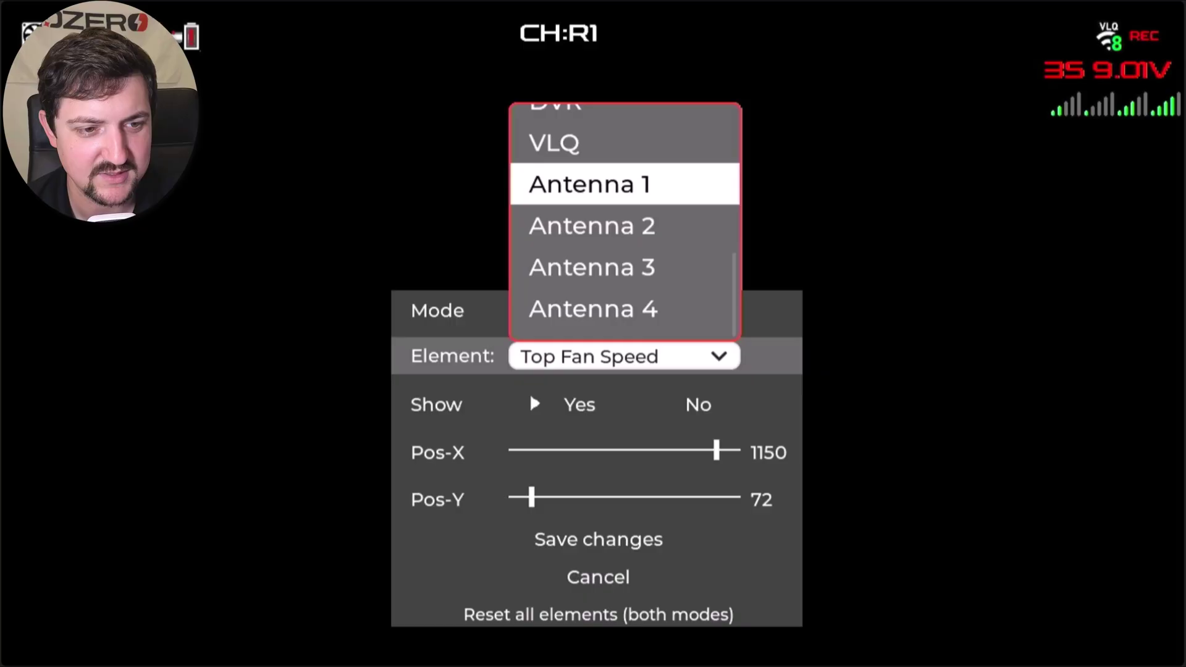
pyautogui.press('Return')
# - Examine the visibility and position settings of Antenna 1 and cancel the OSD element adjustment
pyautogui.press('Down')
pyautogui.press('Down')
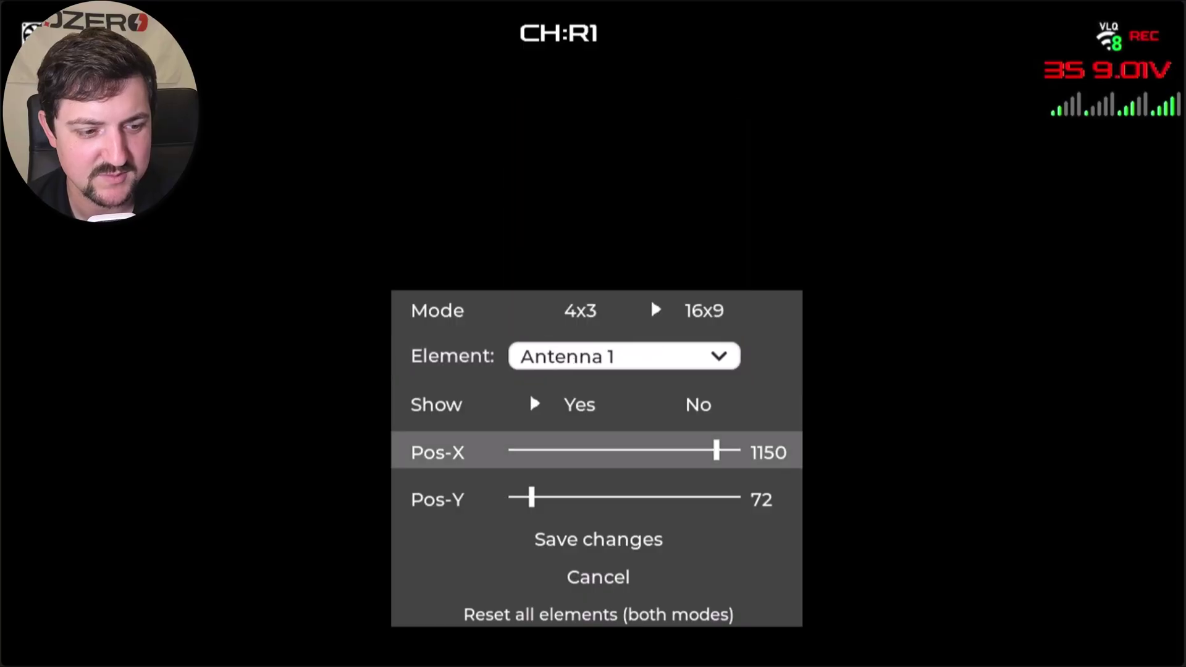
pyautogui.press('Down')
pyautogui.press('Up')
pyautogui.press('Down')
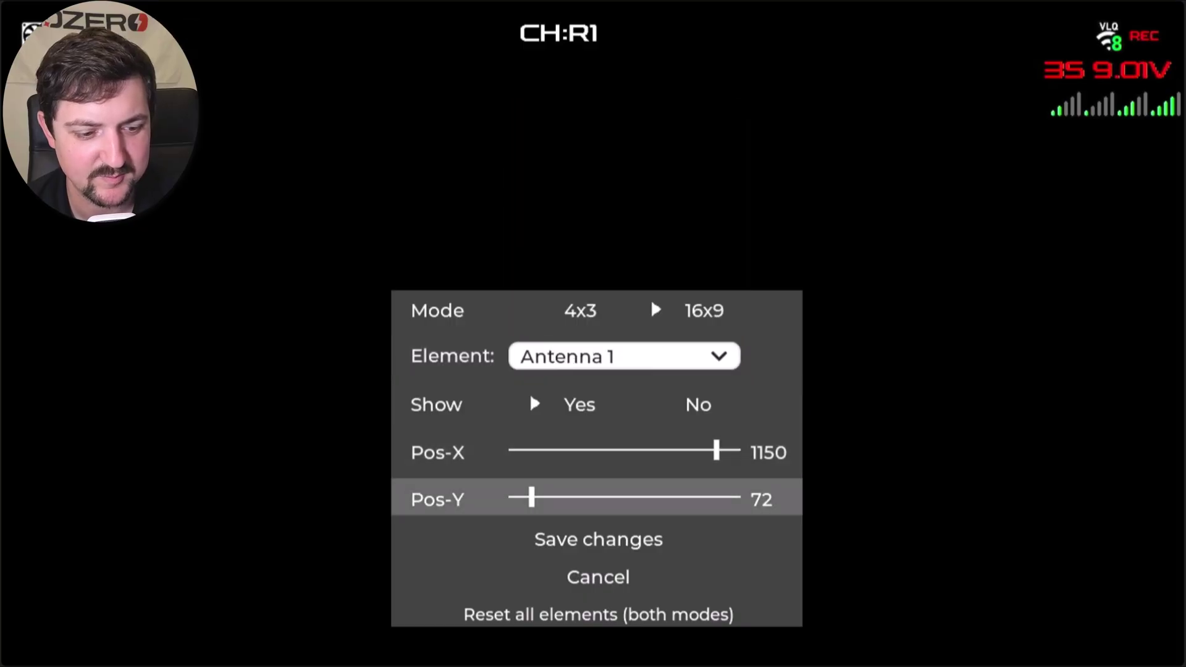
pyautogui.press('Down')
pyautogui.press('Down')
pyautogui.press('Return')
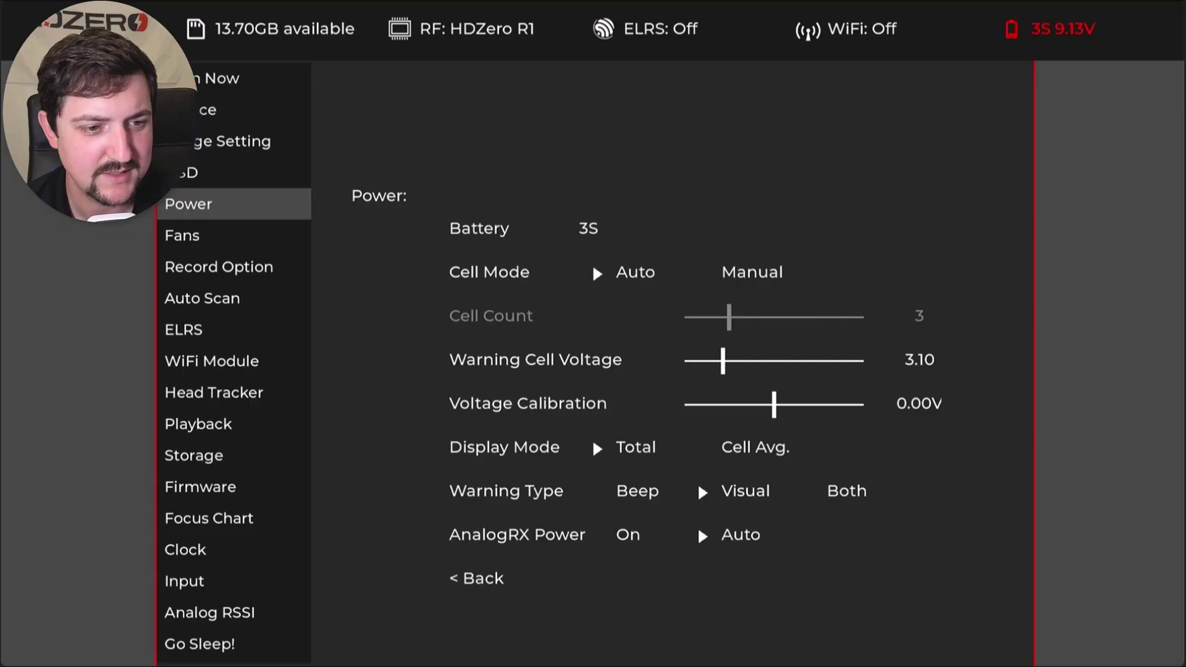
# - Raise the warning cell voltage to 3.54 in the Power settings
pyautogui.press('Return')
pyautogui.press('Down')
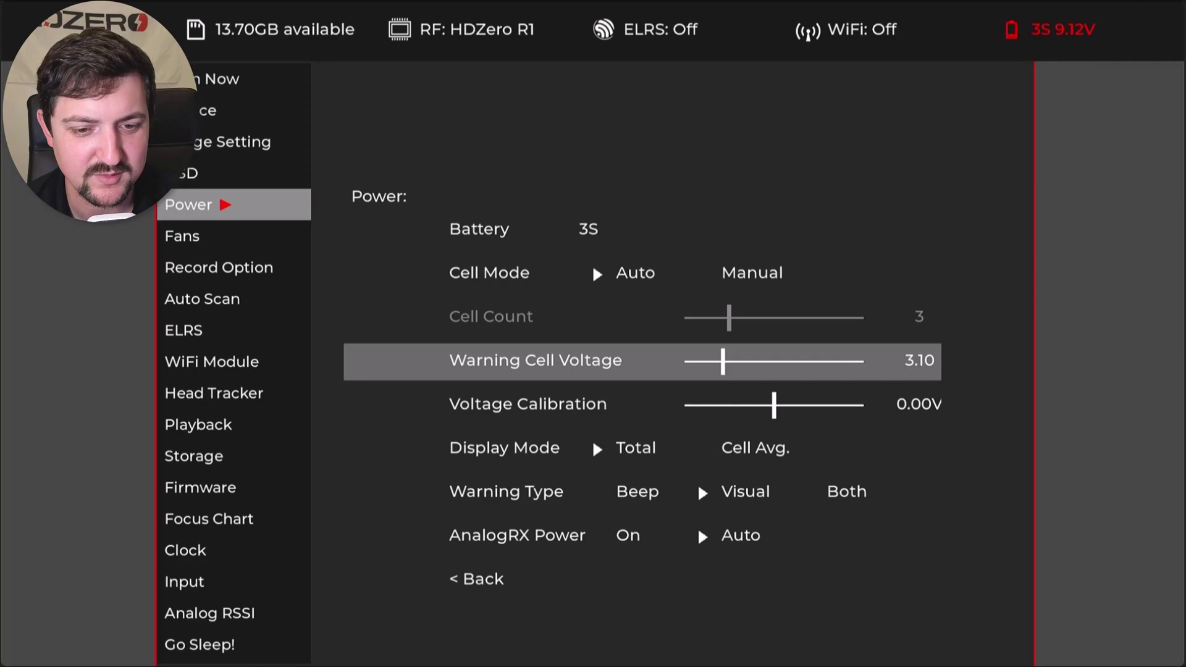
pyautogui.press('Return')
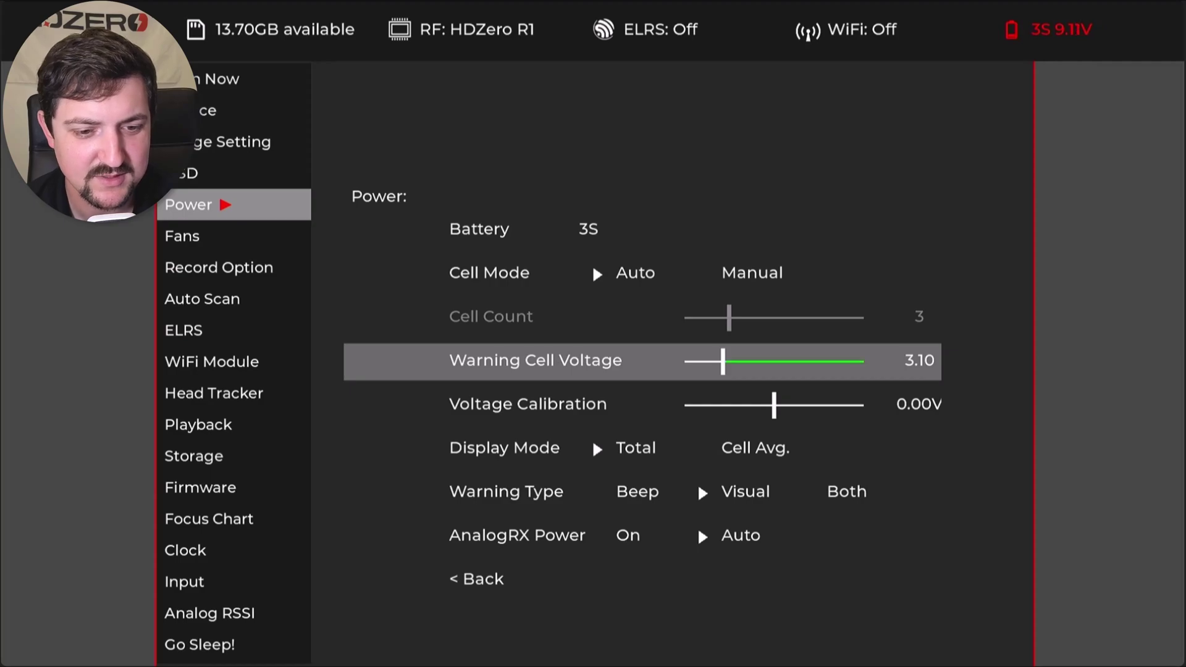
pyautogui.press('Right')
pyautogui.press('Right')
pyautogui.press('Right')
pyautogui.press('Right')
pyautogui.press('Right')
pyautogui.press('Right')
pyautogui.press('Right')
pyautogui.press('Right')
pyautogui.press('Right')
pyautogui.press('Right')
pyautogui.press('Right')
pyautogui.press('Right')
pyautogui.press('Right')
pyautogui.press('Right')
pyautogui.press('Right')
pyautogui.press('Right')
pyautogui.press('Right')
pyautogui.press('Right')
pyautogui.press('Right')
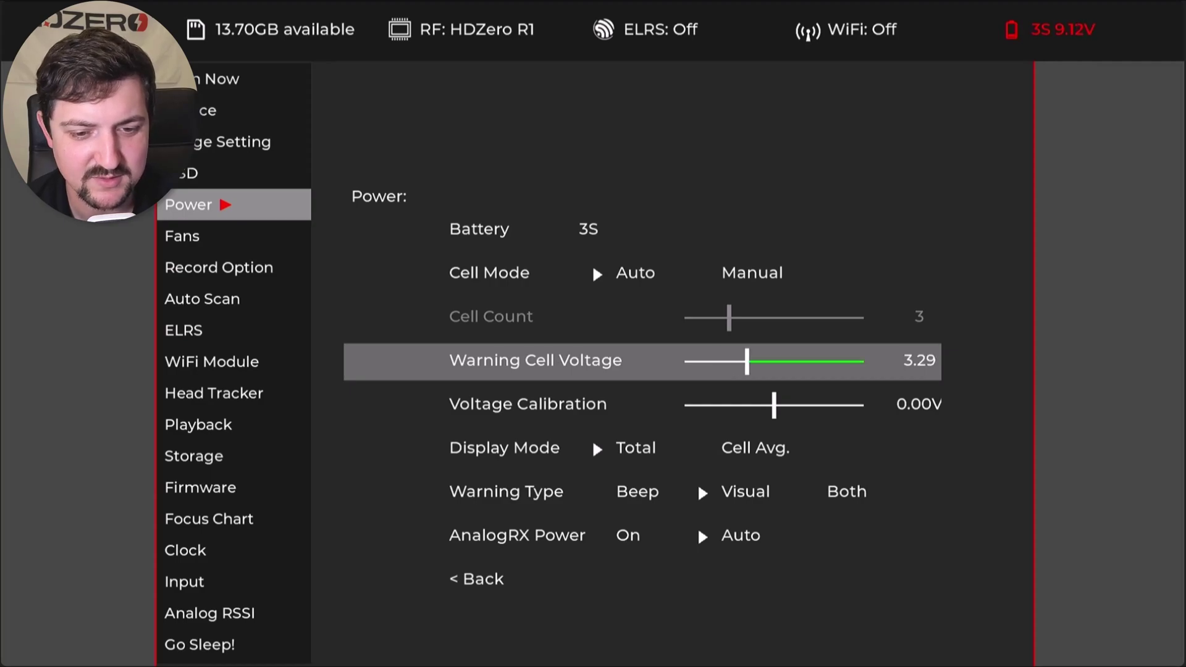
pyautogui.press('Right')
pyautogui.press('Right')
pyautogui.press('Right')
pyautogui.press('Right')
pyautogui.press('Right')
pyautogui.press('Right')
pyautogui.press('Right')
pyautogui.press('Right')
pyautogui.press('Right')
pyautogui.press('Right')
pyautogui.press('Right')
pyautogui.press('Right')
pyautogui.press('Right')
pyautogui.press('Right')
pyautogui.press('Right')
pyautogui.press('Right')
pyautogui.press('Right')
pyautogui.press('Right')
pyautogui.press('Right')
pyautogui.press('Right')
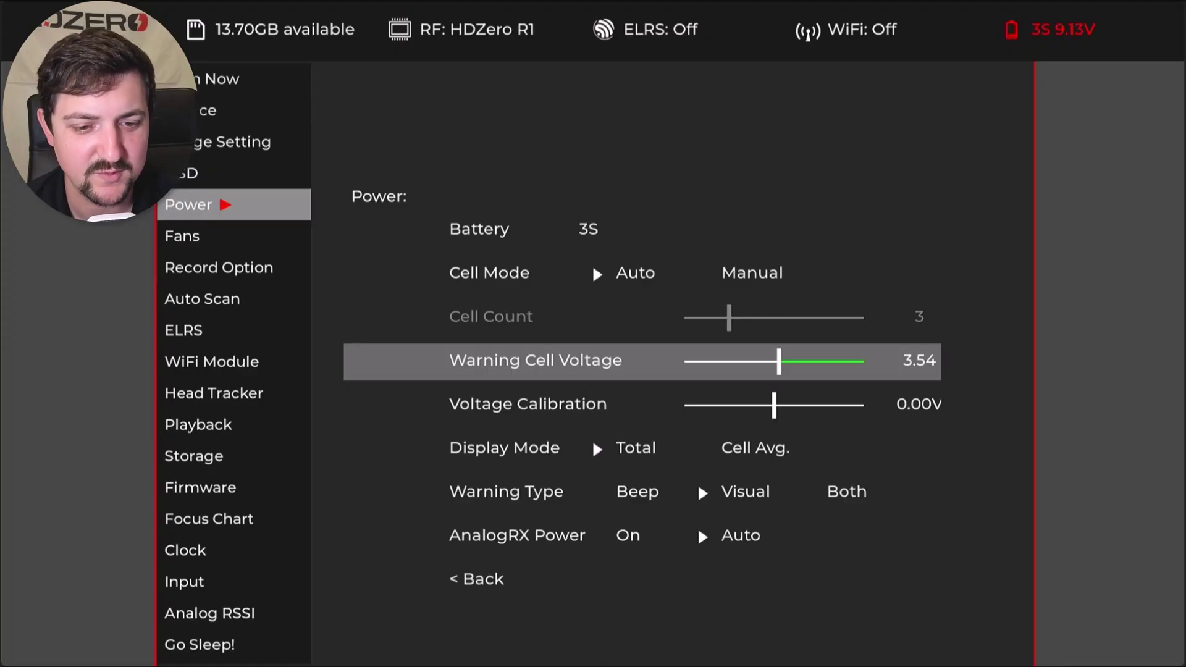
# - Lower the warning cell voltage to 3.10 and leave the Power settings
pyautogui.press('Left')
pyautogui.press('Left')
pyautogui.press('Left')
pyautogui.press('Left')
pyautogui.press('Left')
pyautogui.press('Left')
pyautogui.press('Left')
pyautogui.press('Left')
pyautogui.press('Left')
pyautogui.press('Left')
pyautogui.press('Left')
pyautogui.press('Left')
pyautogui.press('Left')
pyautogui.press('Left')
pyautogui.press('Left')
pyautogui.press('Left')
pyautogui.press('Left')
pyautogui.press('Left')
pyautogui.press('Left')
pyautogui.press('Left')
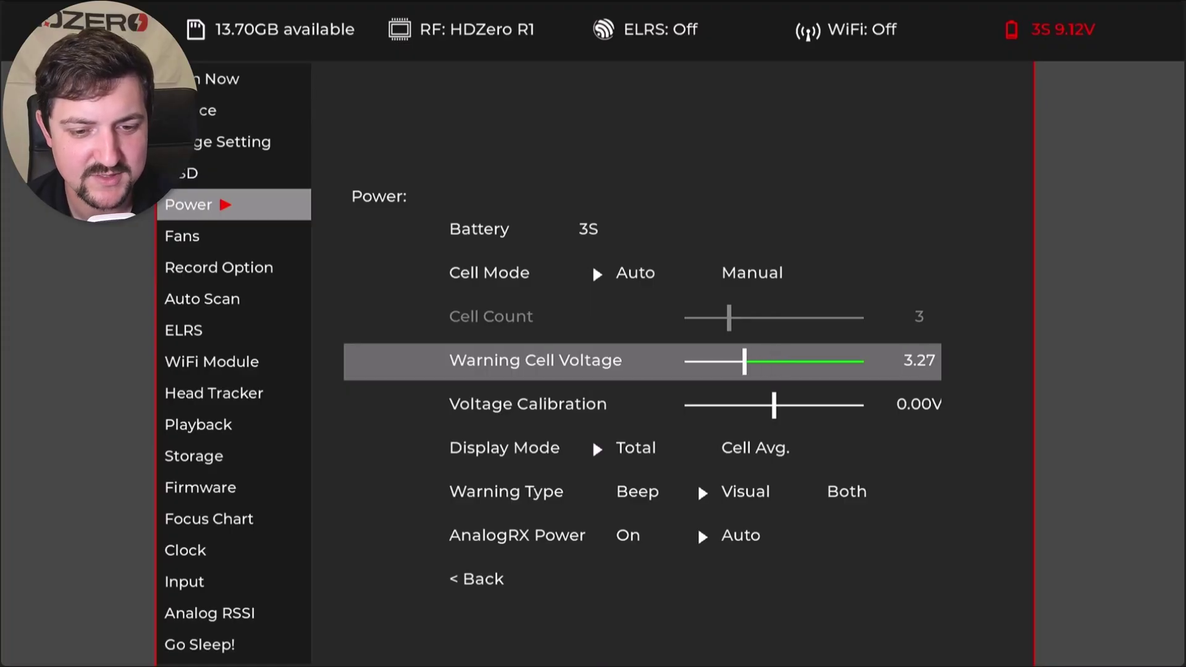
pyautogui.press('Left')
pyautogui.press('Left')
pyautogui.press('Left')
pyautogui.press('Left')
pyautogui.press('Left')
pyautogui.press('Left')
pyautogui.press('Left')
pyautogui.press('Left')
pyautogui.press('Left')
pyautogui.press('Left')
pyautogui.press('Left')
pyautogui.press('Left')
pyautogui.press('Left')
pyautogui.press('Left')
pyautogui.press('Left')
pyautogui.press('Left')
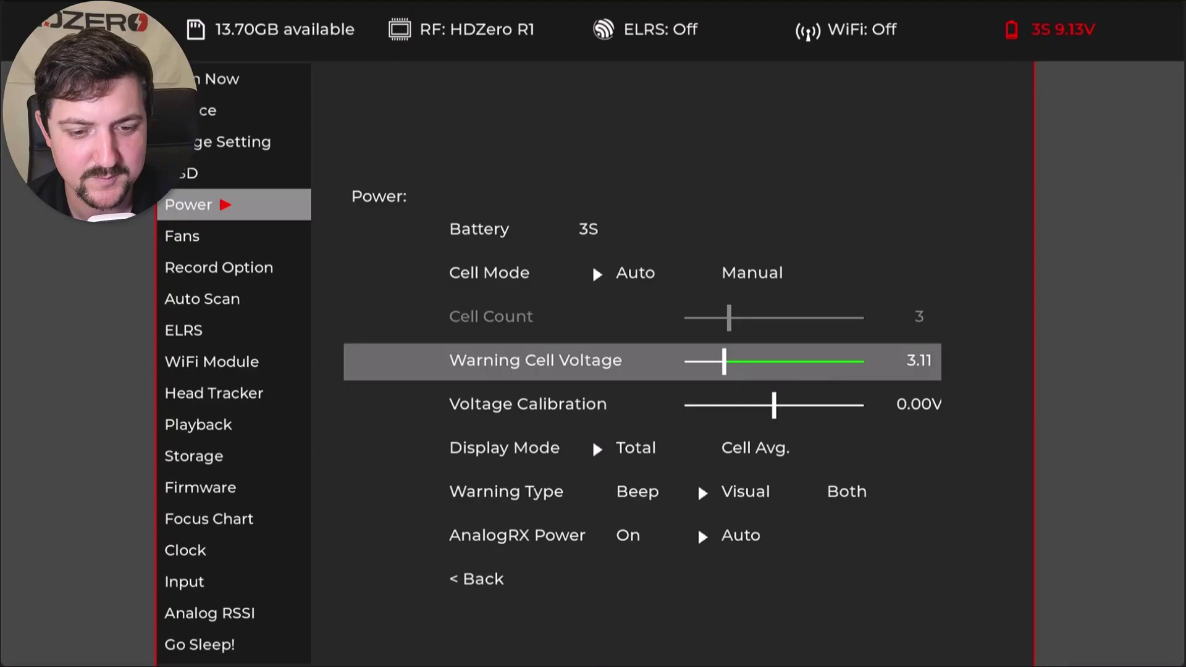
pyautogui.press('Left')
pyautogui.press('Return')
pyautogui.press('Down')
pyautogui.press('Down')
pyautogui.press('Down')
pyautogui.press('Down')
pyautogui.press('Down')
pyautogui.press('Return')
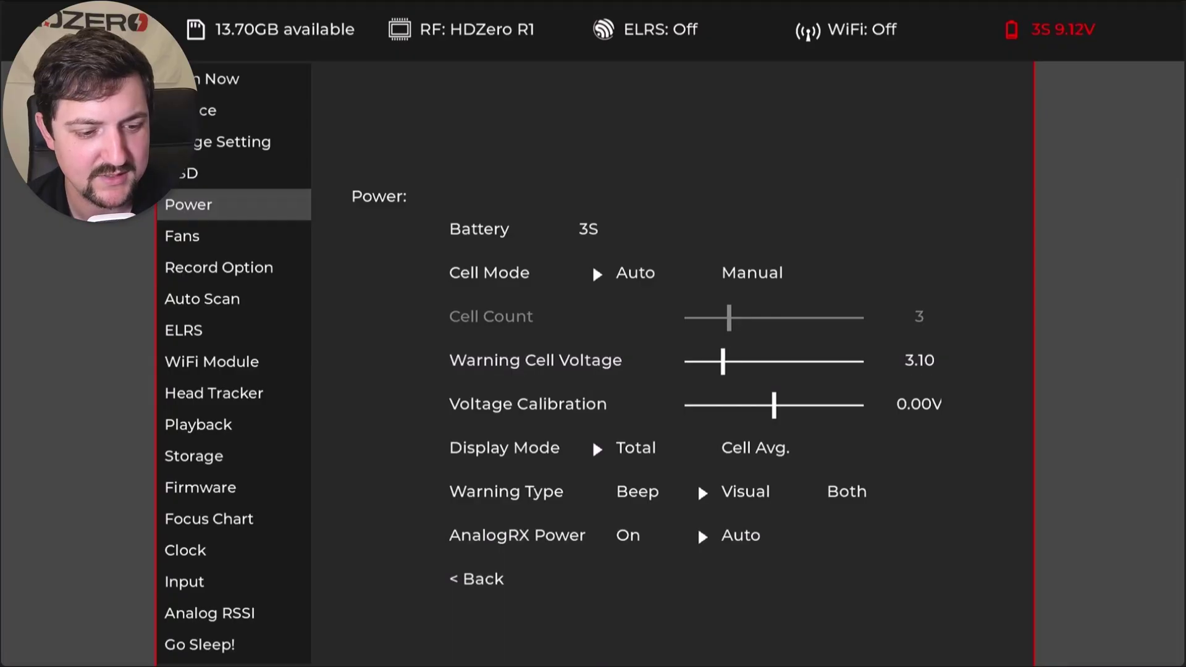
# - Set the record format to MP4 in the Record Option settings and go over the other recording options
pyautogui.press('Down')
pyautogui.press('Down')
pyautogui.press('Return')
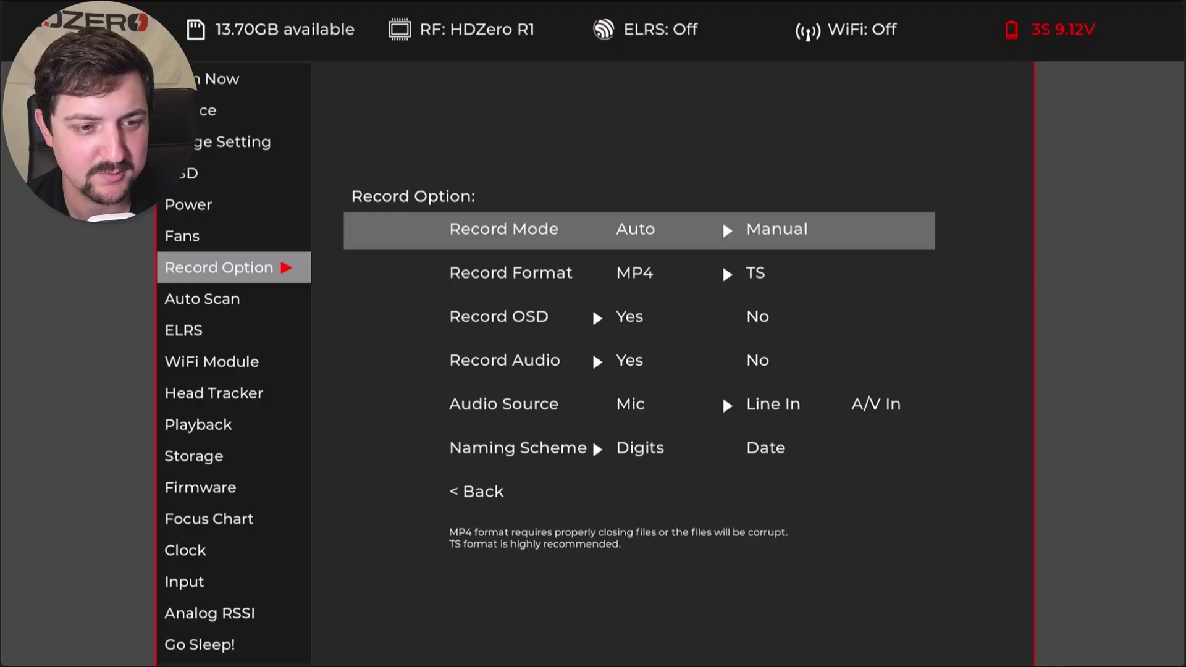
pyautogui.press('Down')
pyautogui.press('Down')
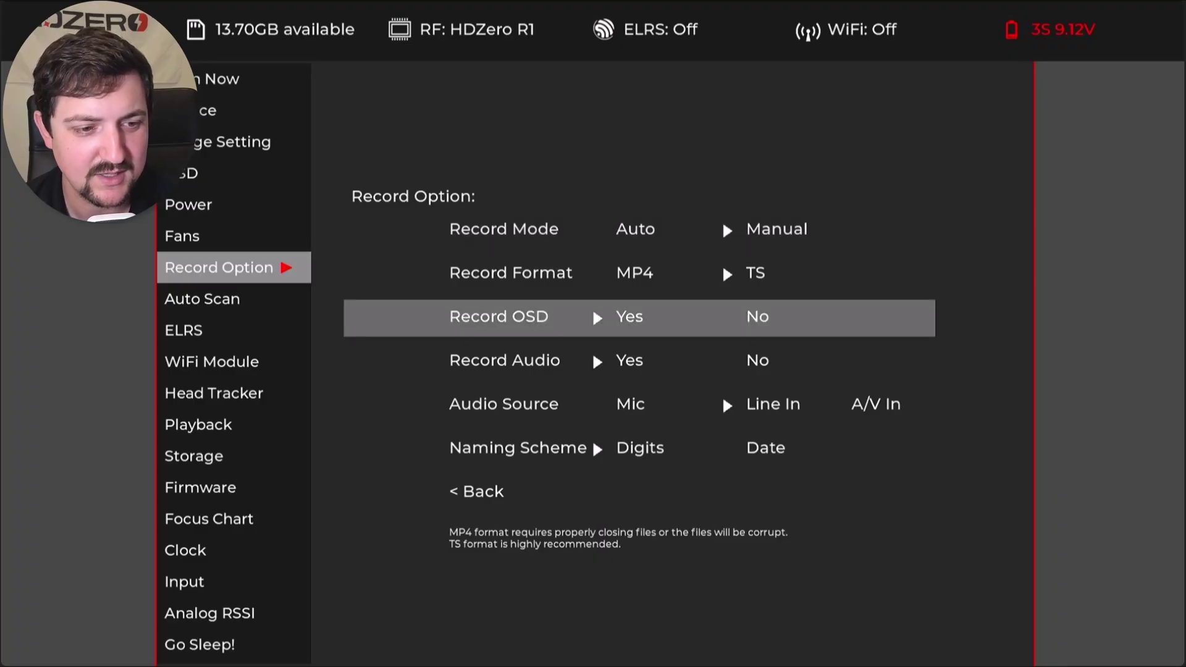
pyautogui.press('Up')
pyautogui.press('Return')
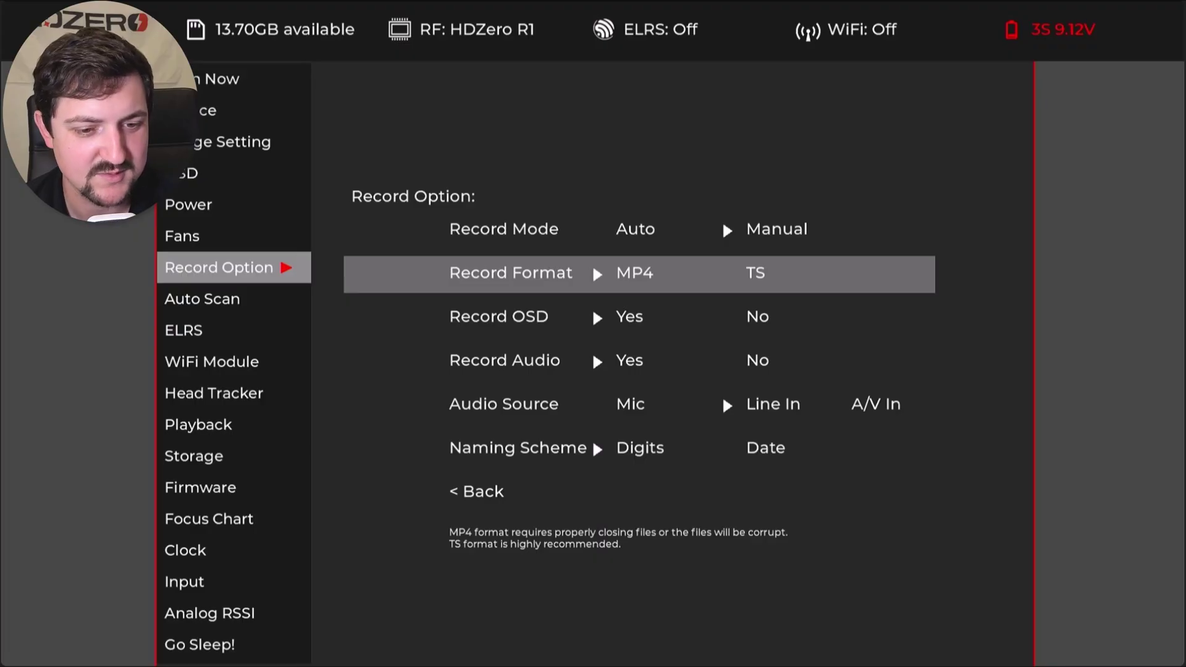
pyautogui.press('Up')
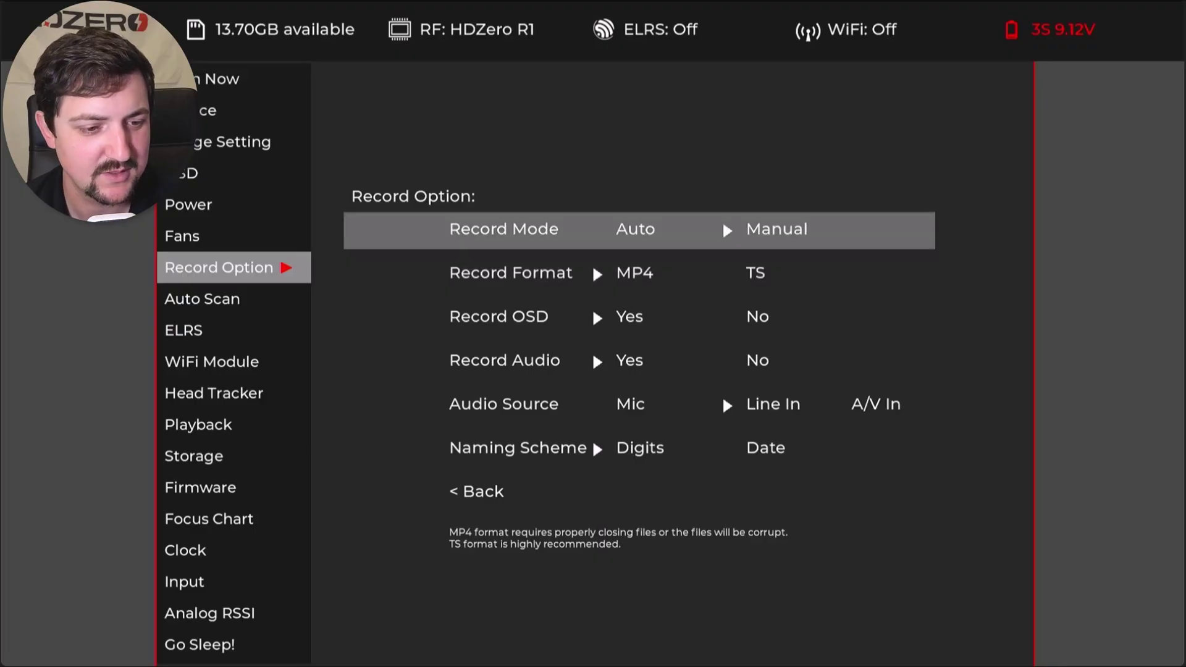
pyautogui.press('Down')
pyautogui.press('Down')
pyautogui.press('Down')
pyautogui.press('Down')
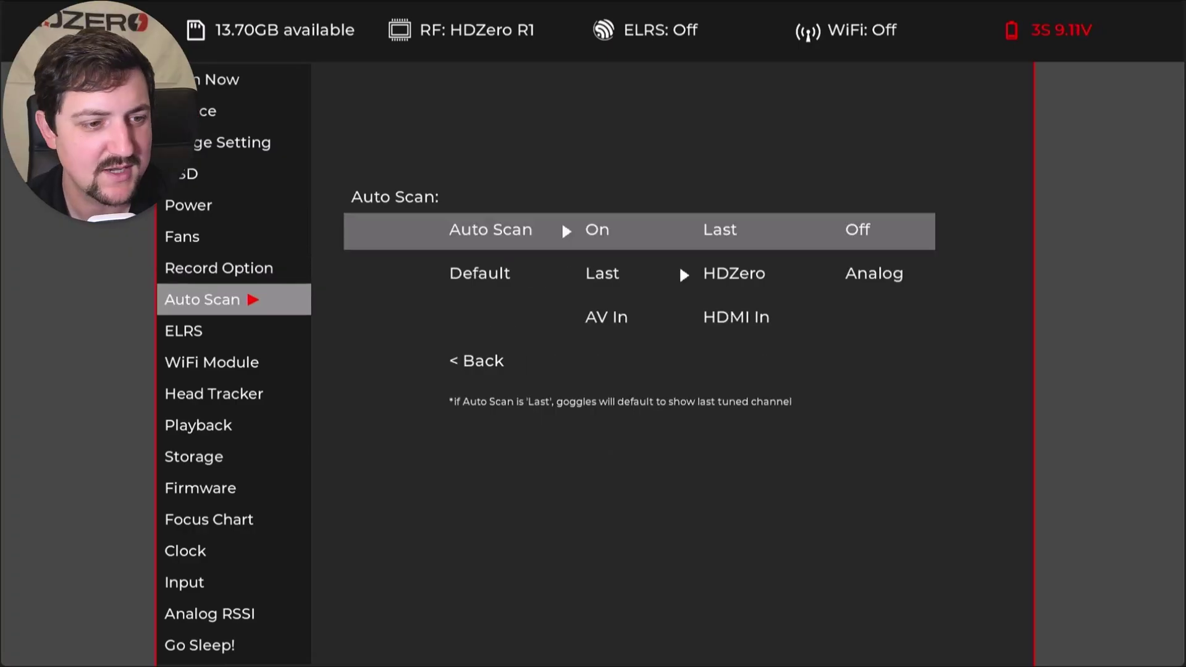
# - Set Auto Scan to Last and its default source to Last
pyautogui.press('Right')
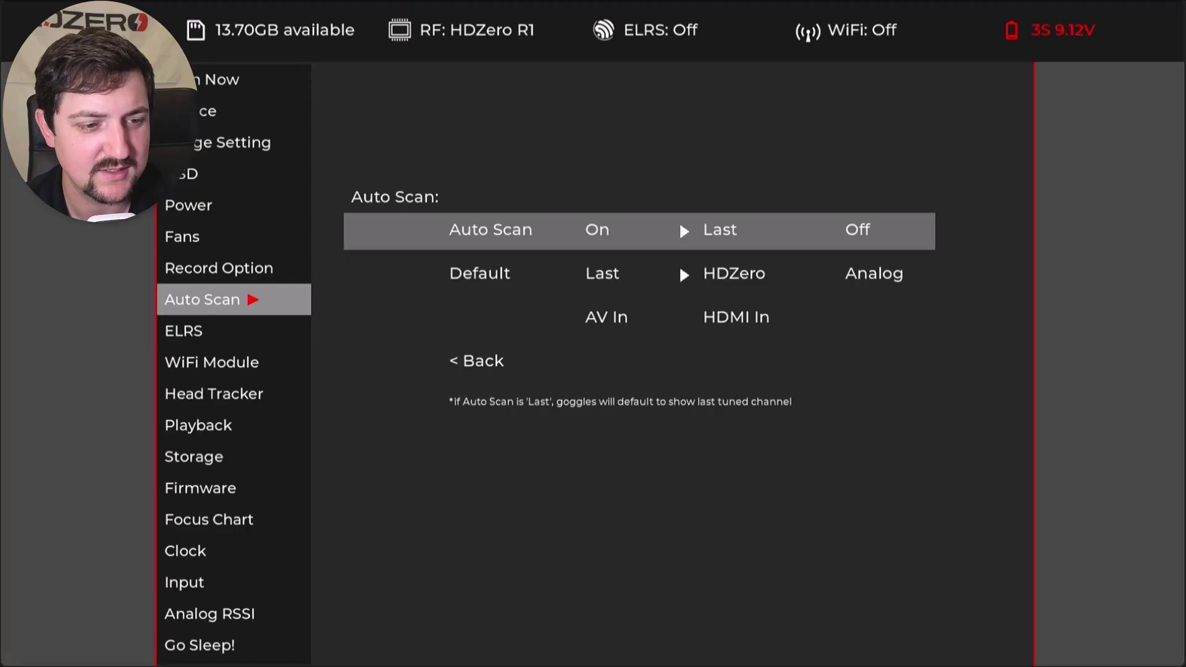
pyautogui.press('Down')
pyautogui.press('Right')
pyautogui.press('Right')
pyautogui.press('Right')
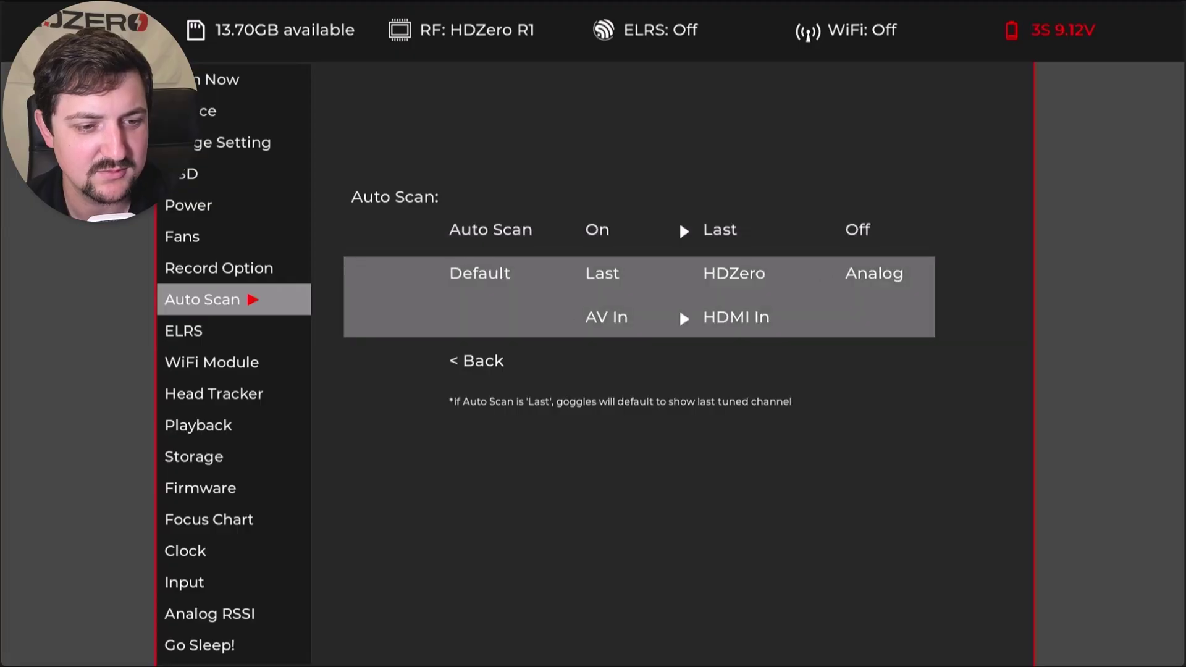
pyautogui.press('Right')
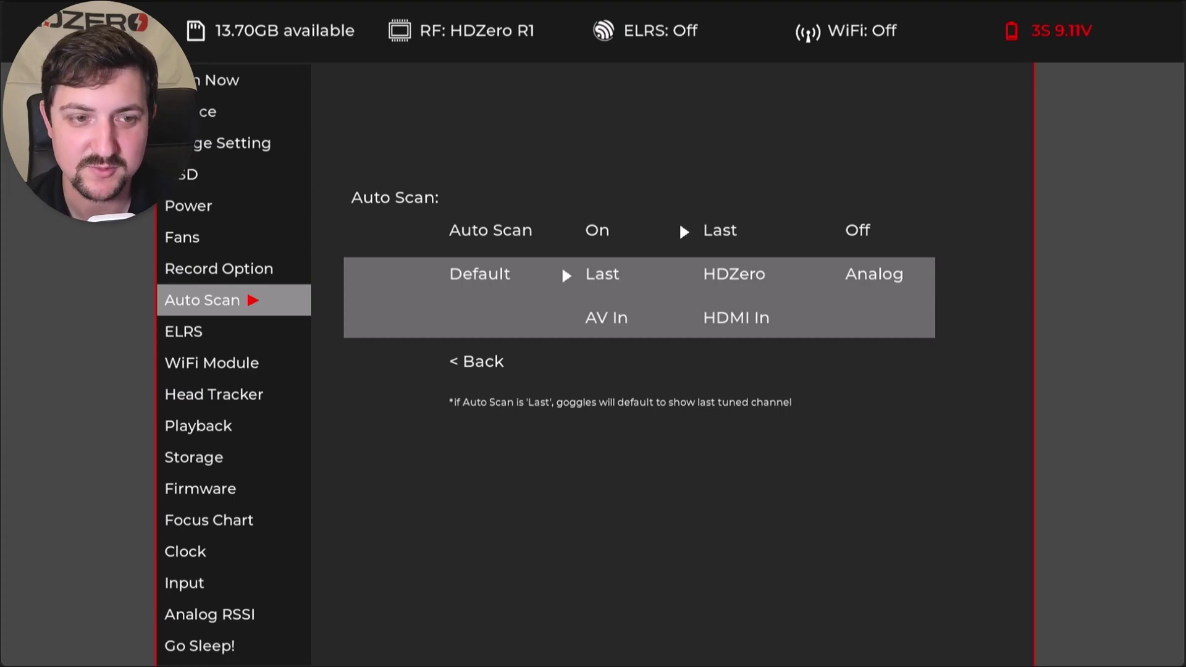
pyautogui.press('Down')
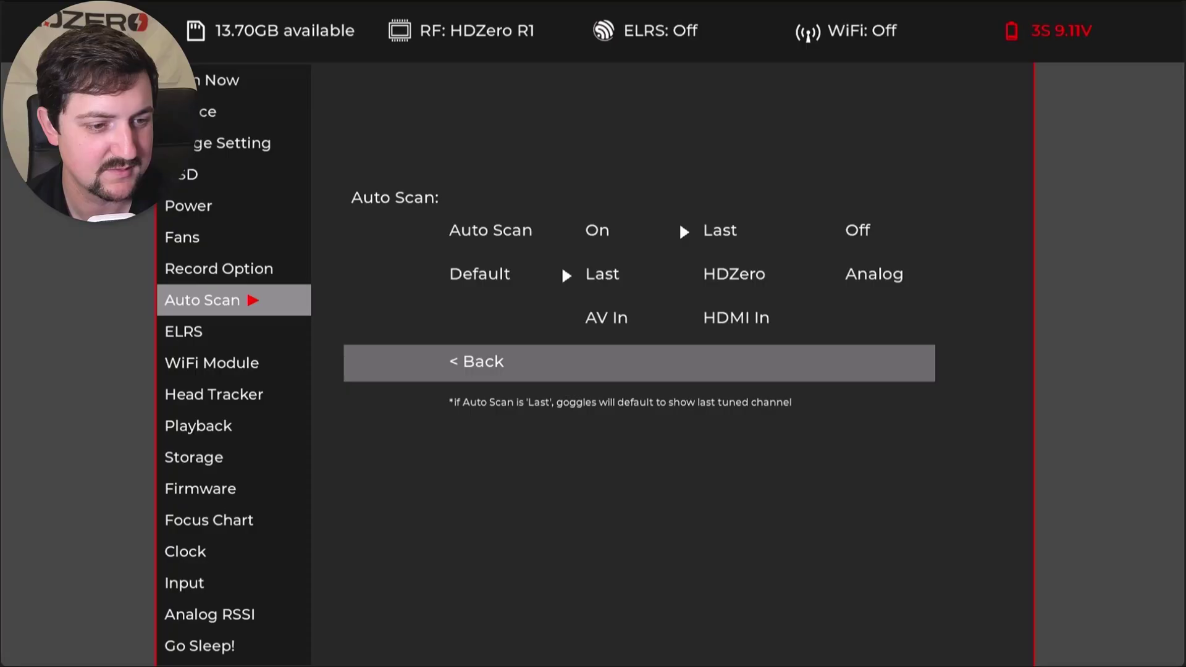
pyautogui.press('Return')
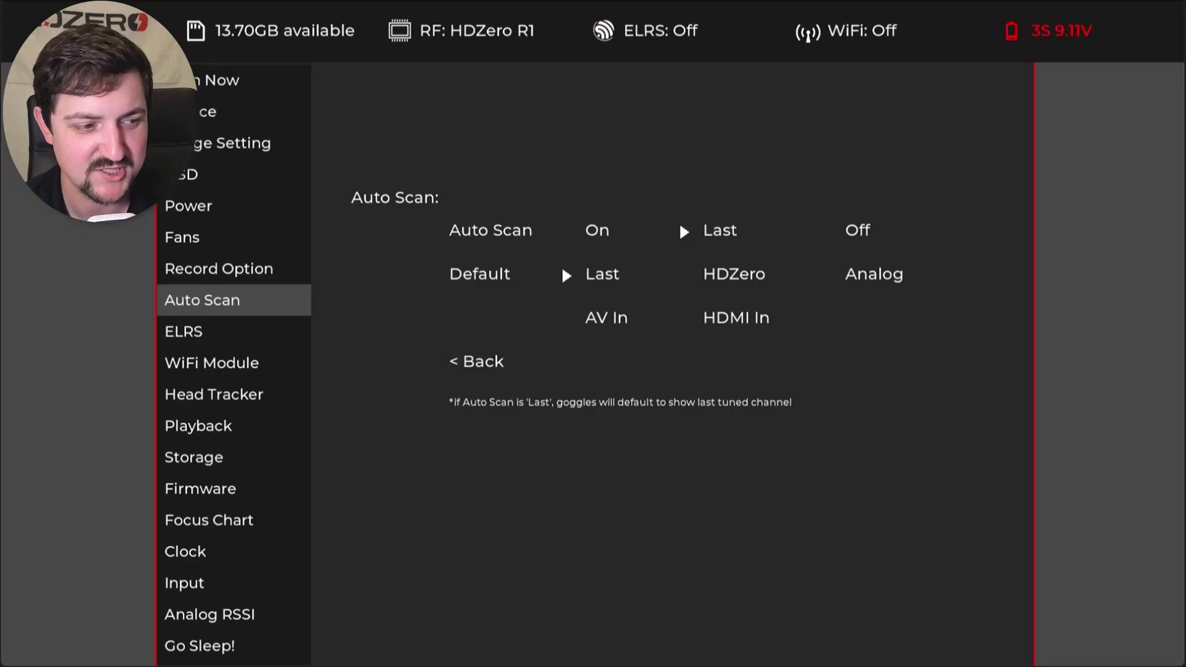
# - Turn on the ELRS backpack, go over its WiFi and Bind options, and leave the ELRS settings
pyautogui.press('Down')
pyautogui.press('Return')
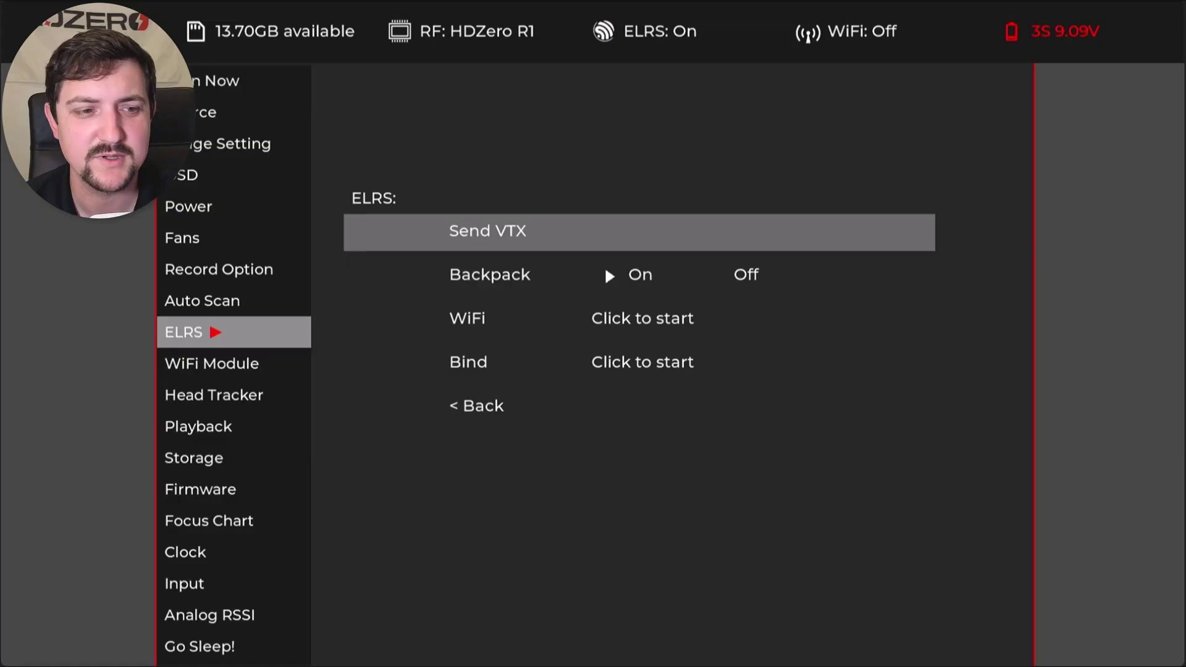
pyautogui.press('Down')
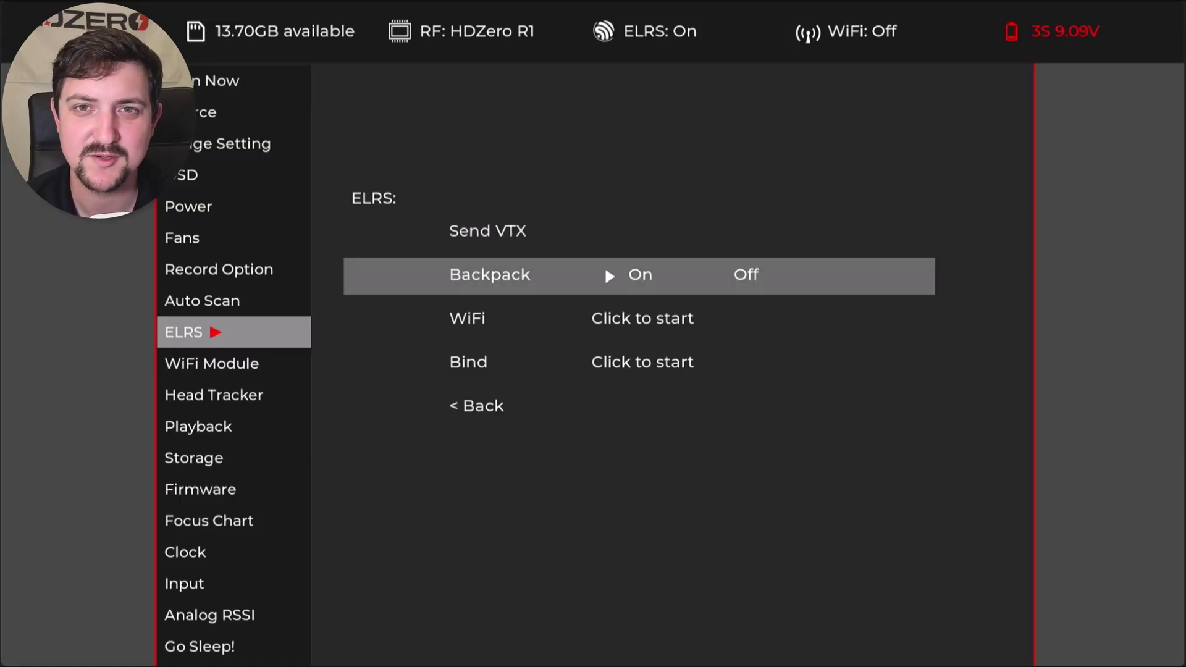
pyautogui.press('Down')
pyautogui.press('Down')
pyautogui.press('Down')
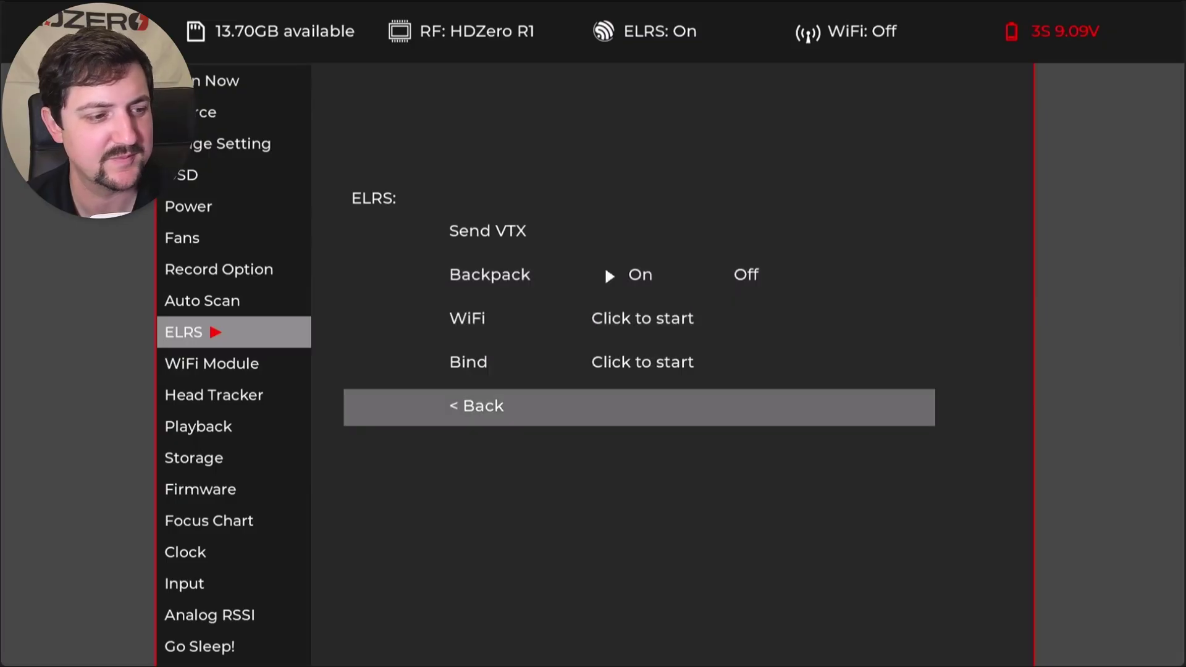
pyautogui.press('Return')
# - Go over the basic WiFi Module settings, opening the SSID for editing and closing it without a change
pyautogui.press('Down')
pyautogui.press('Return')
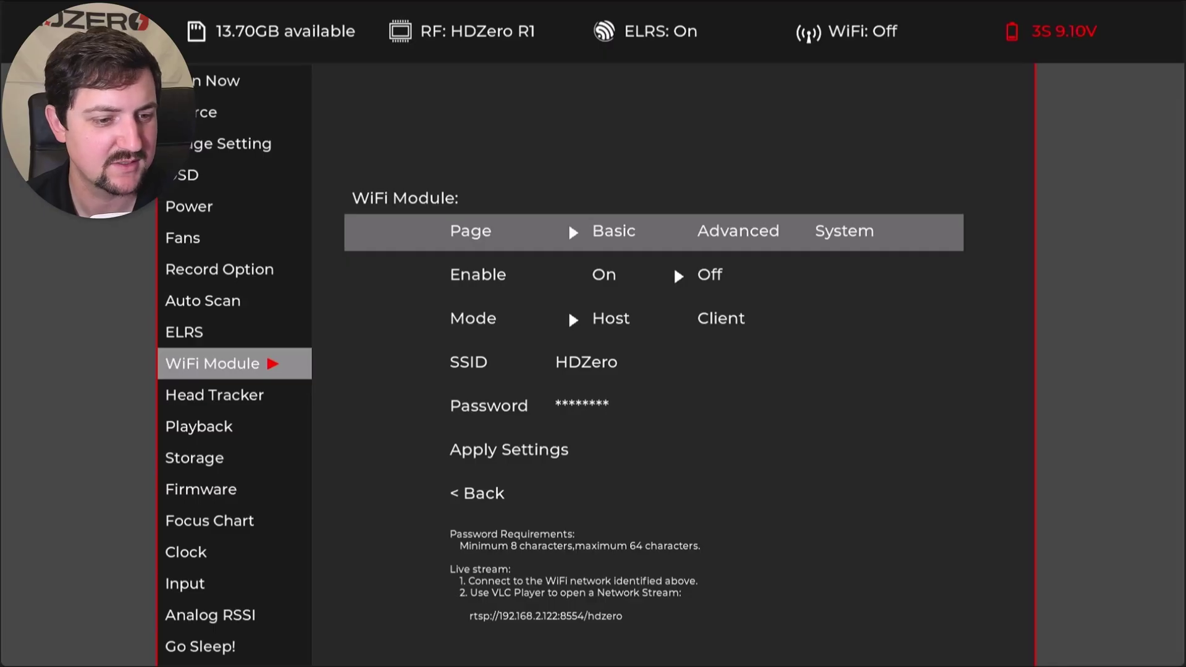
pyautogui.press('Down')
pyautogui.press('Down')
pyautogui.press('Down')
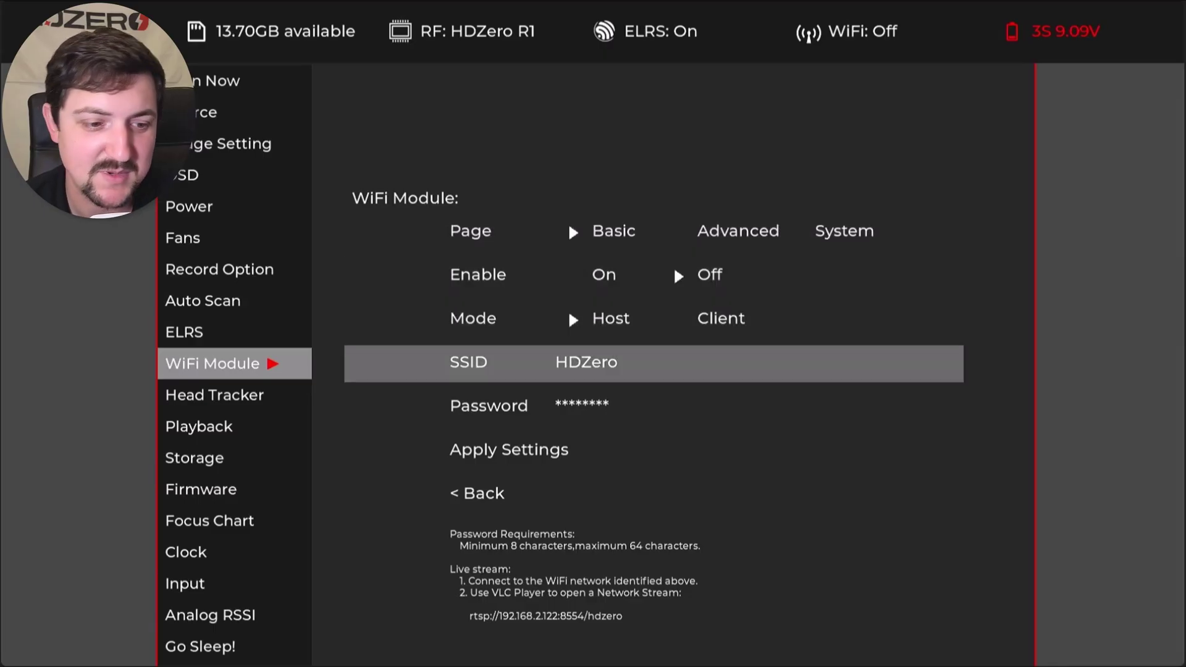
pyautogui.press('Return')
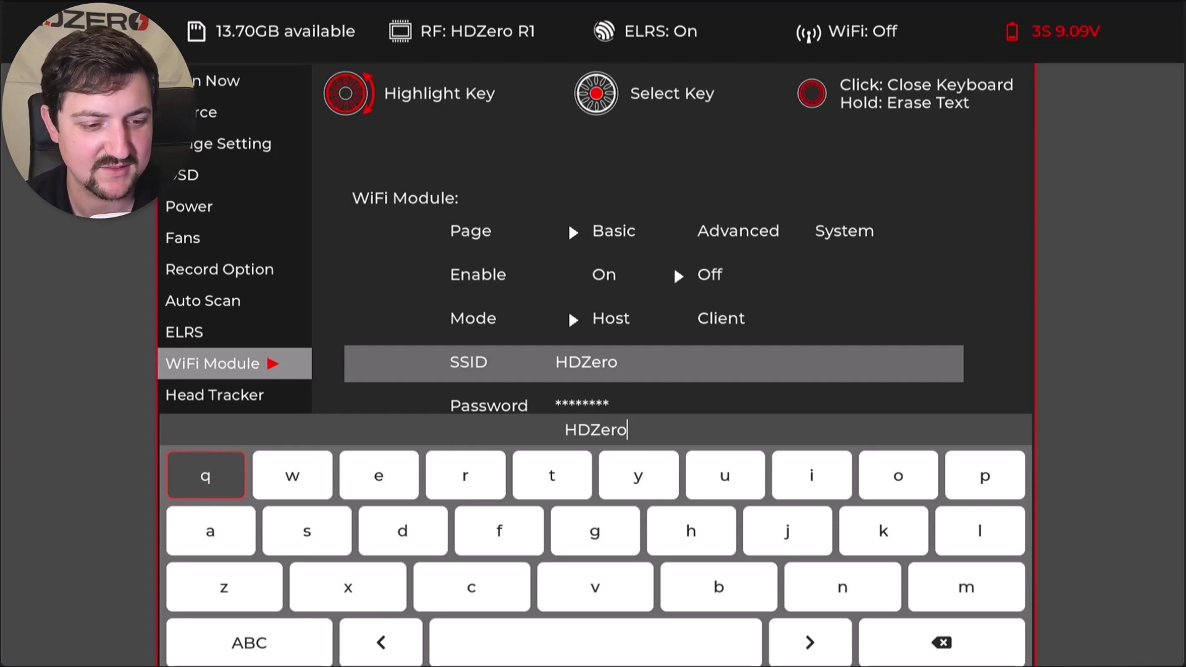
pyautogui.press('Escape')
# - Examine the network address and RF channel options on the WiFi Module's Advanced page and leave the WiFi settings
pyautogui.press('Up')
pyautogui.press('Up')
pyautogui.press('Up')
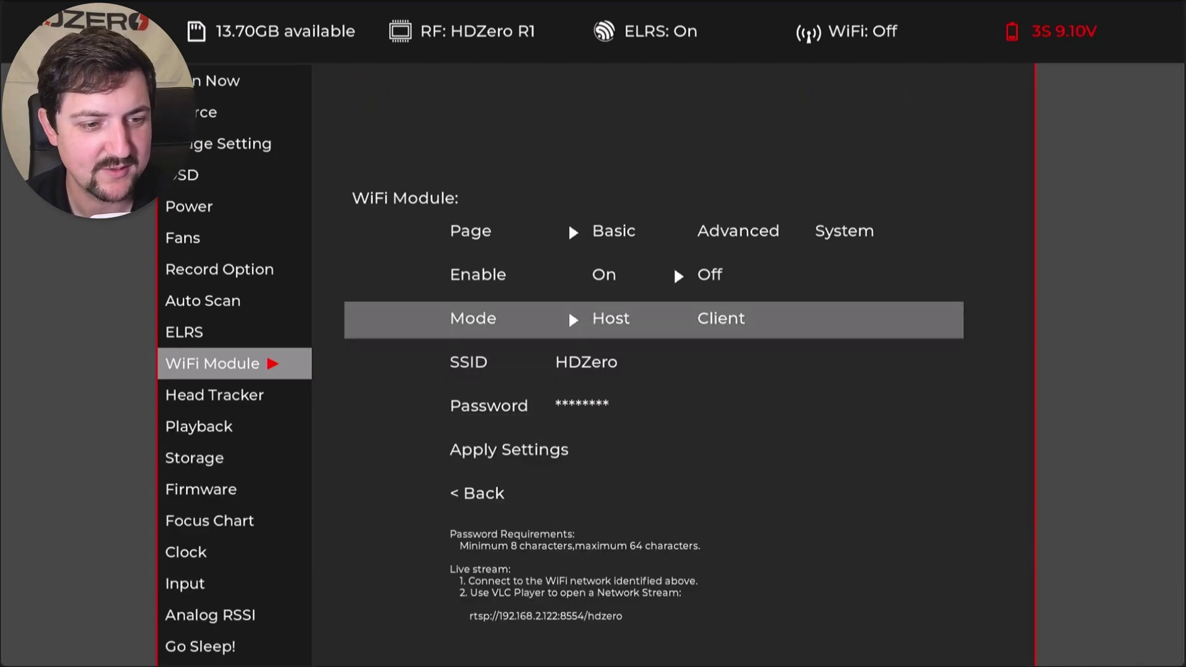
pyautogui.press('Right')
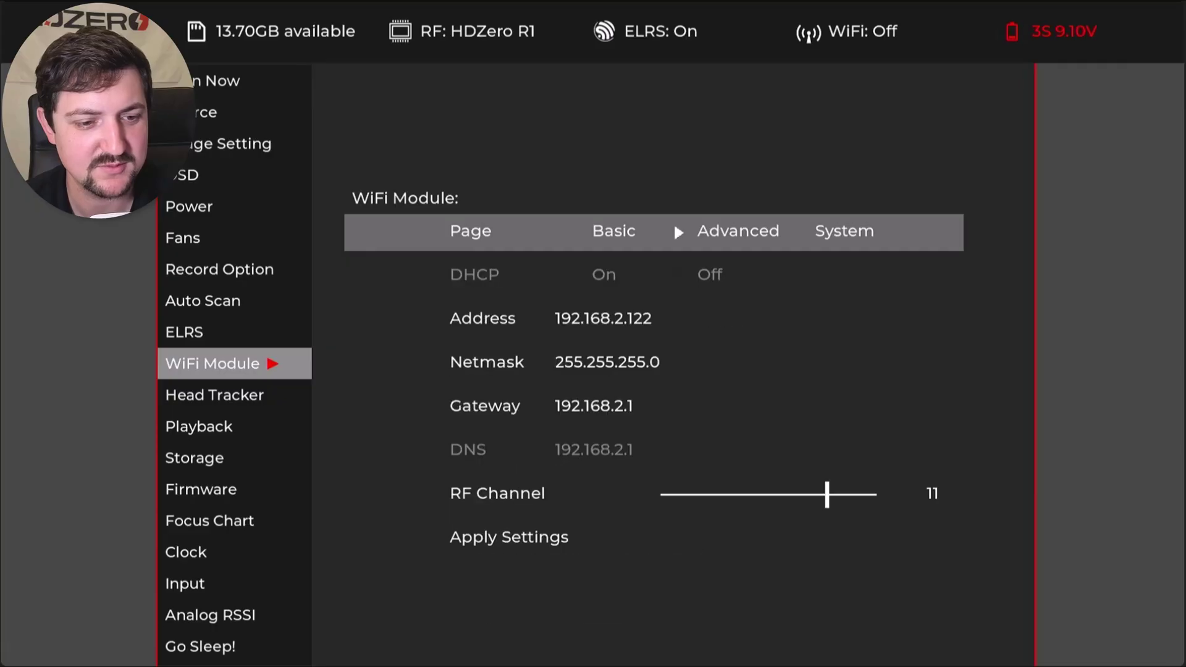
pyautogui.press('Down')
pyautogui.press('Down')
pyautogui.press('Down')
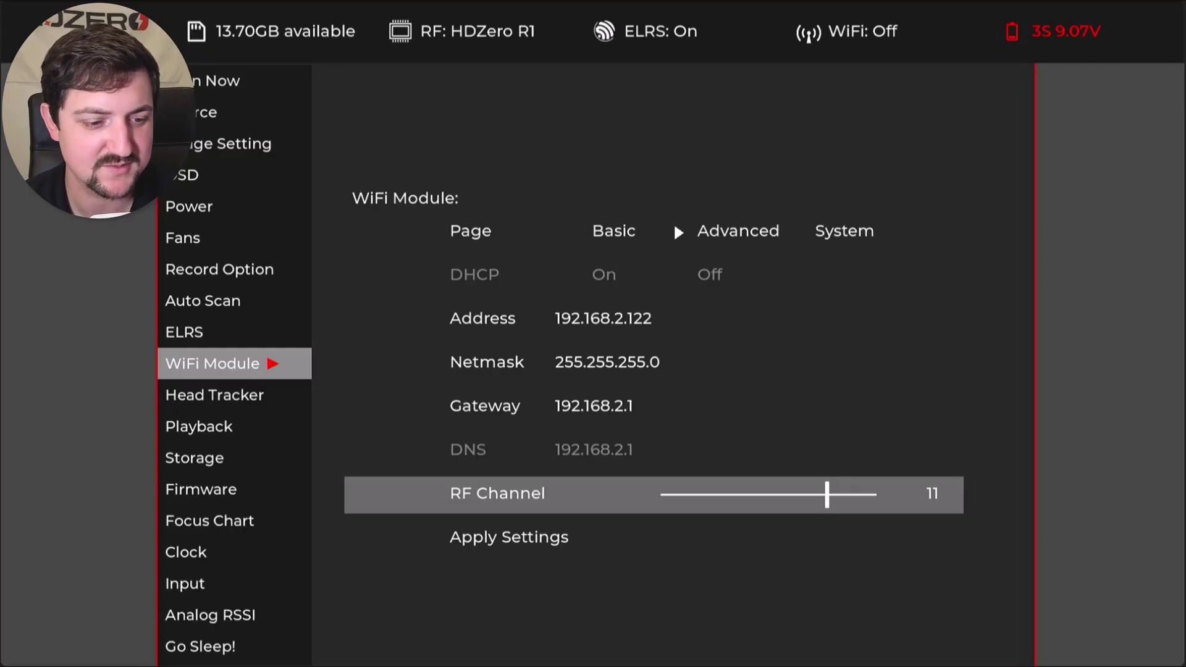
pyautogui.press('Escape')
pyautogui.press('Up')
pyautogui.press('Down')
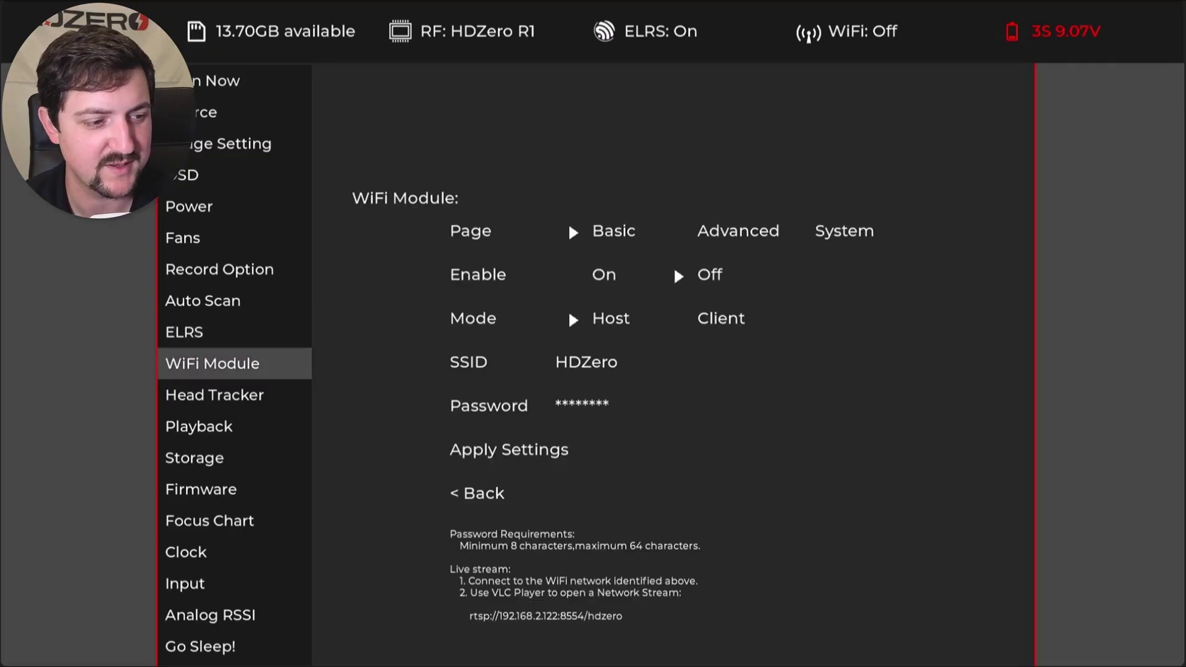
# - View the Head Tracker settings and the SD card and logging options in the Storage settings
pyautogui.press('Down')
pyautogui.press('Return')
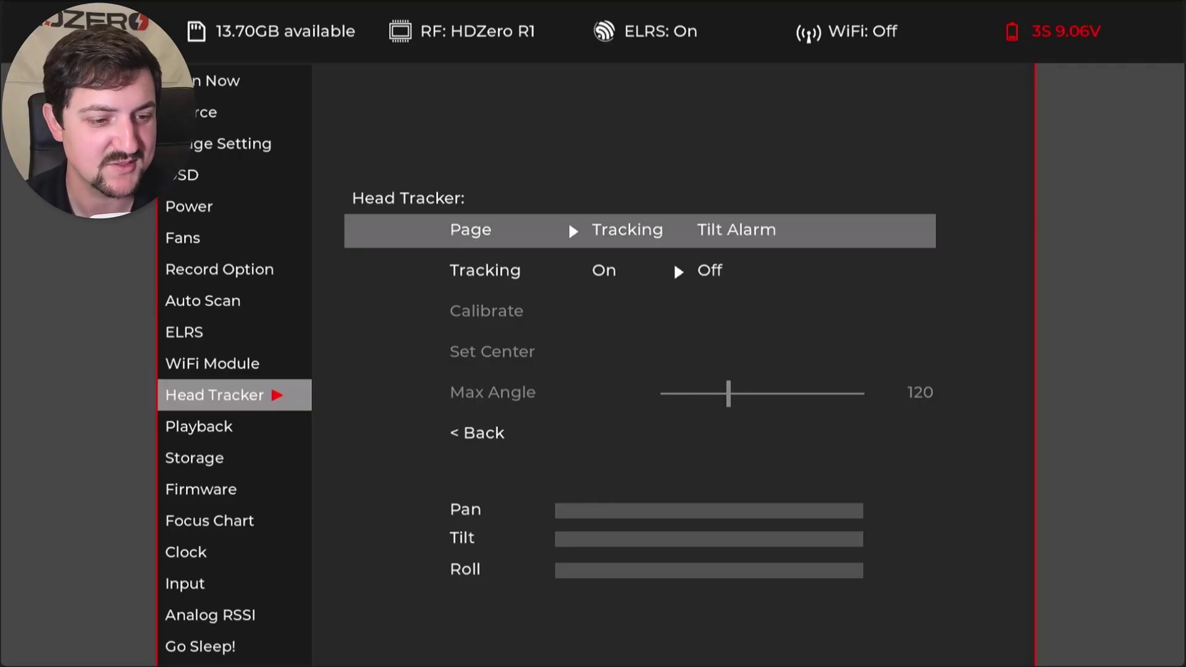
pyautogui.press('Left')
pyautogui.press('Down')
pyautogui.press('Down')
pyautogui.press('Right')
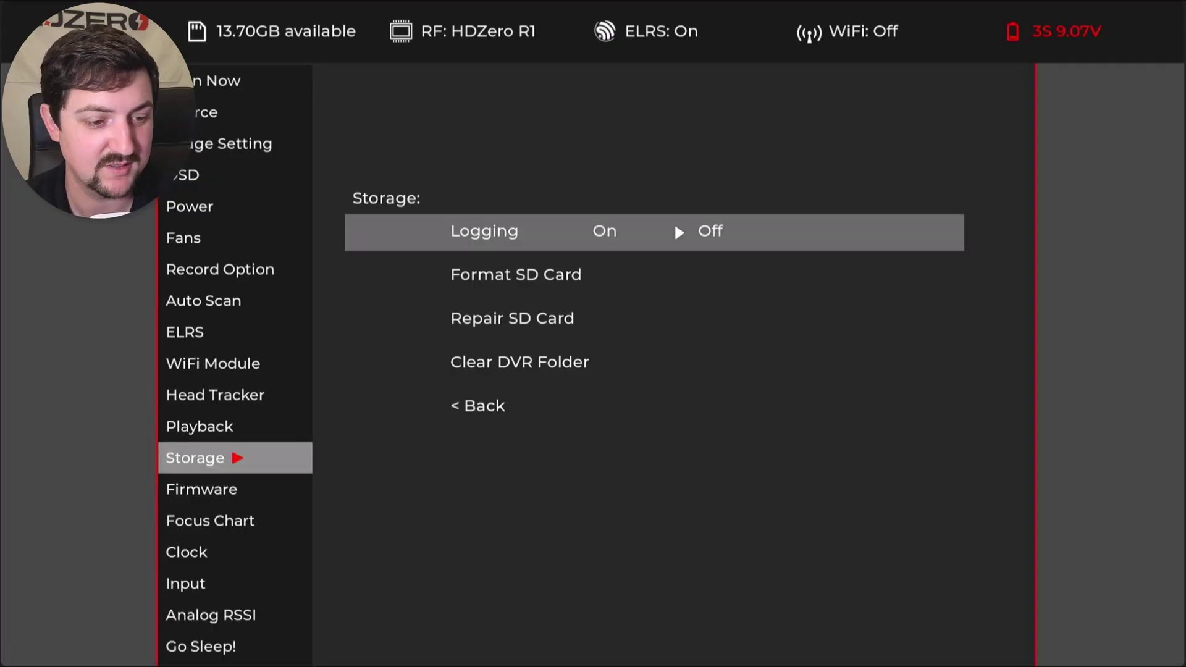
# - In the Input settings, go over the roller and button assignments and set the Right long action to Toggle source
pyautogui.press('Up')
pyautogui.press('Up')
pyautogui.press('Return')
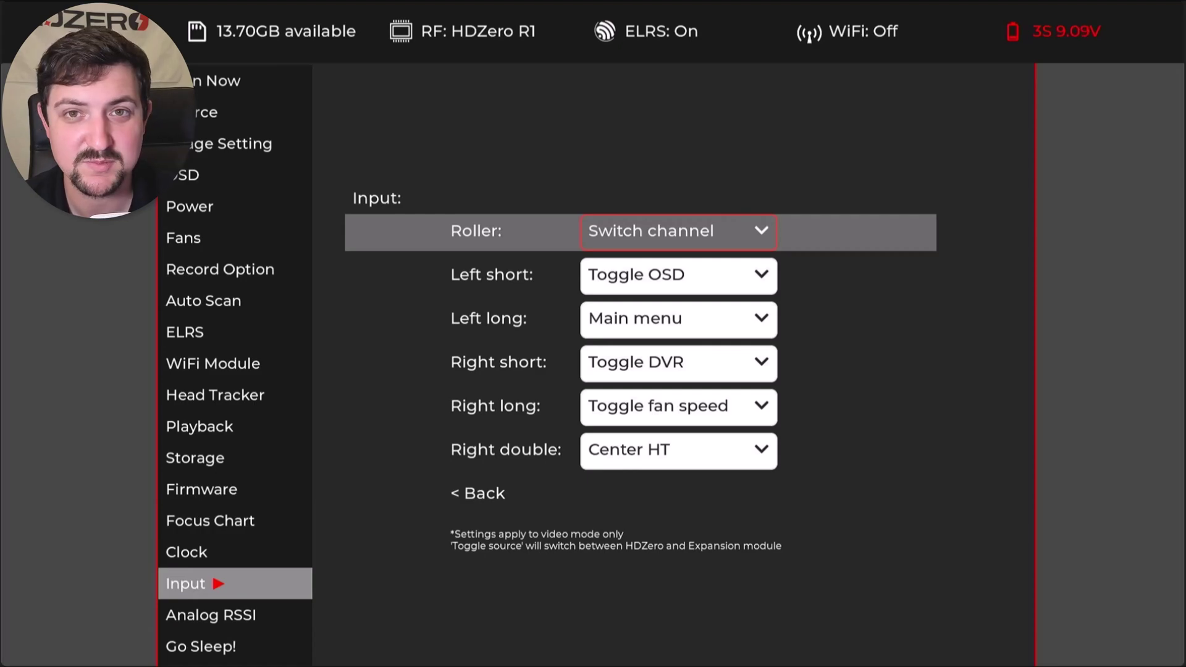
pyautogui.press('Down')
pyautogui.press('Down')
pyautogui.press('Down')
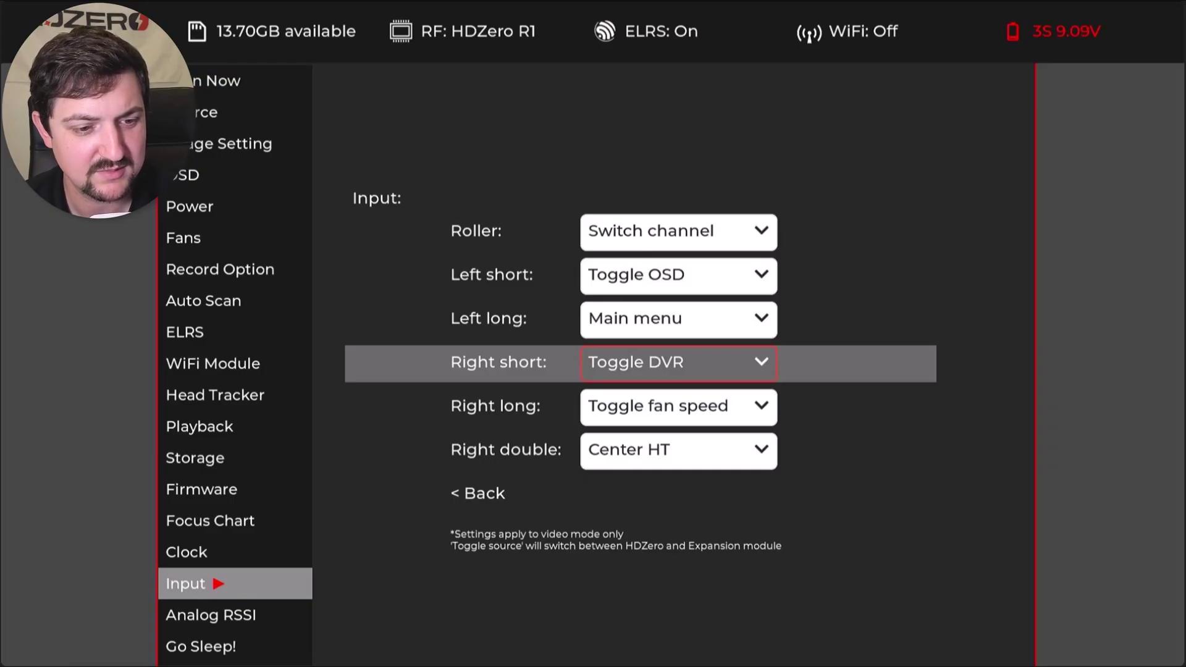
pyautogui.click(678, 407)
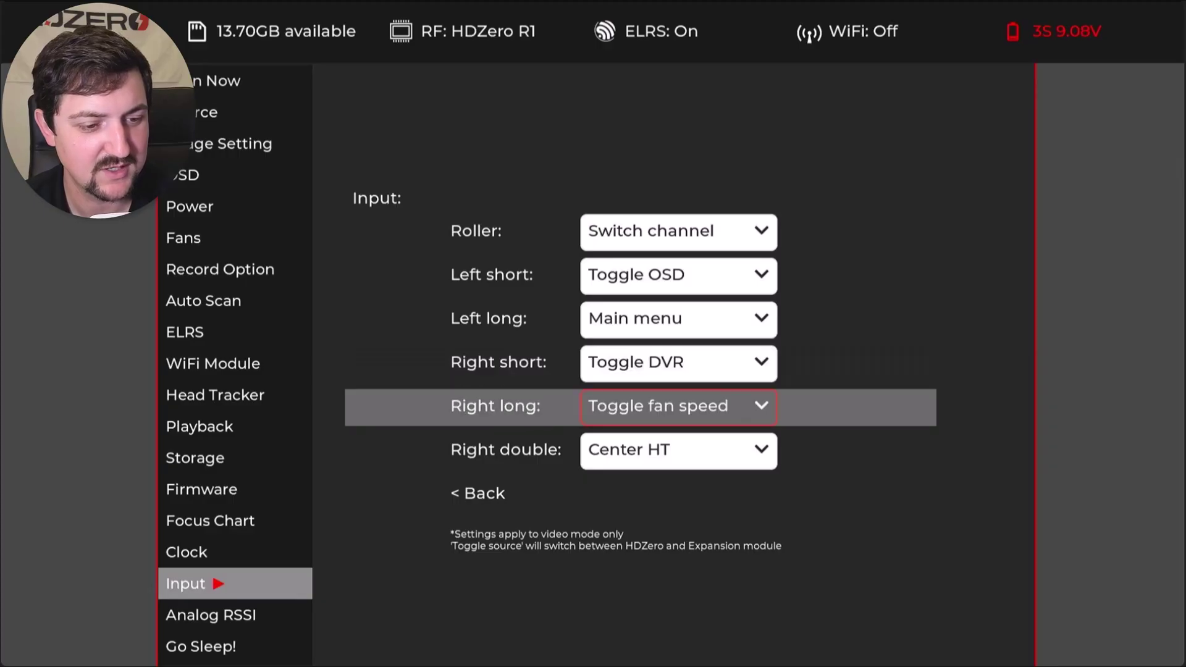
pyautogui.press('Return')
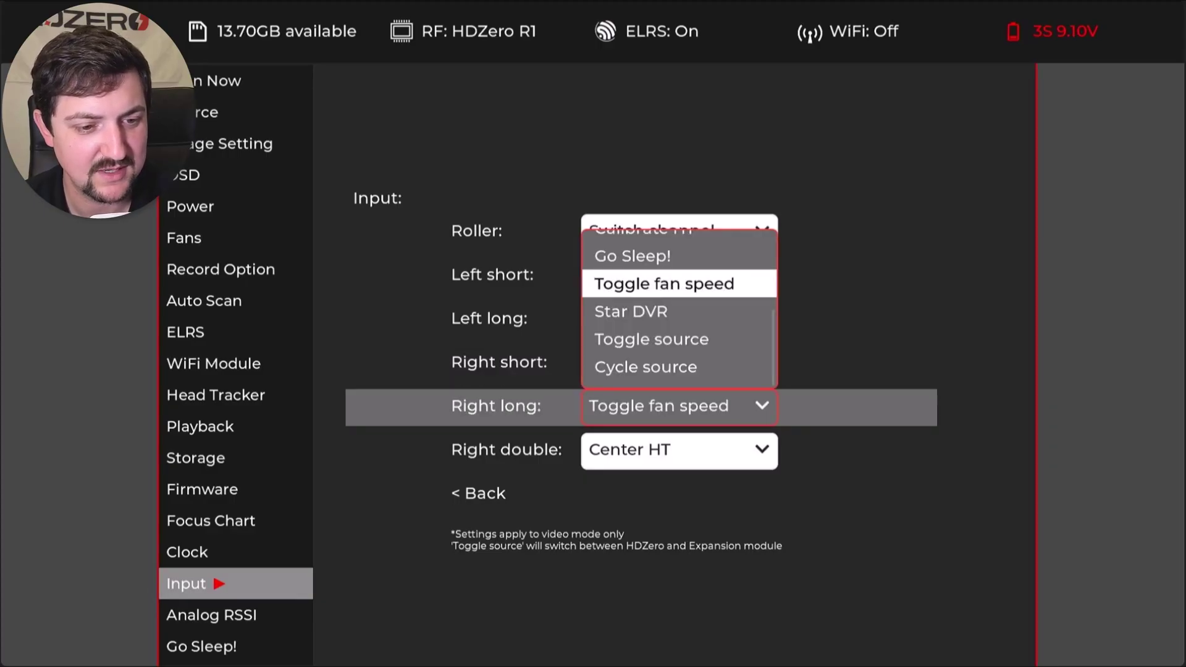
pyautogui.press('Down')
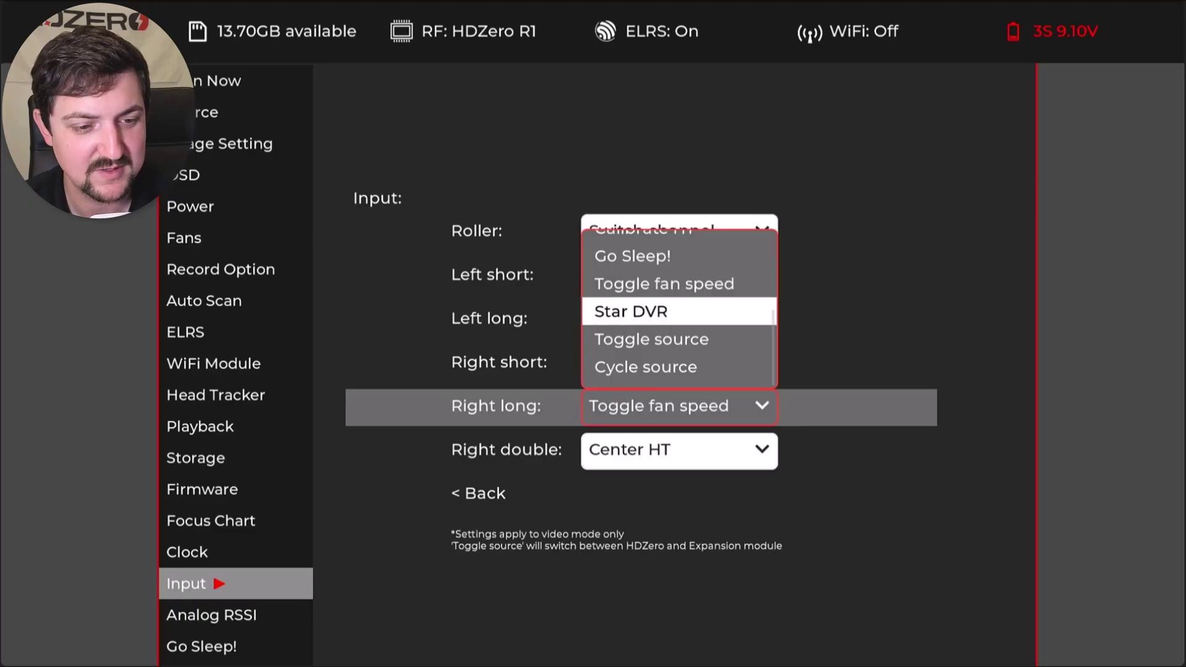
pyautogui.press('Down')
pyautogui.press('Return')
# - Set the Right double action in the Input settings to Go Sleep!
pyautogui.press('Down')
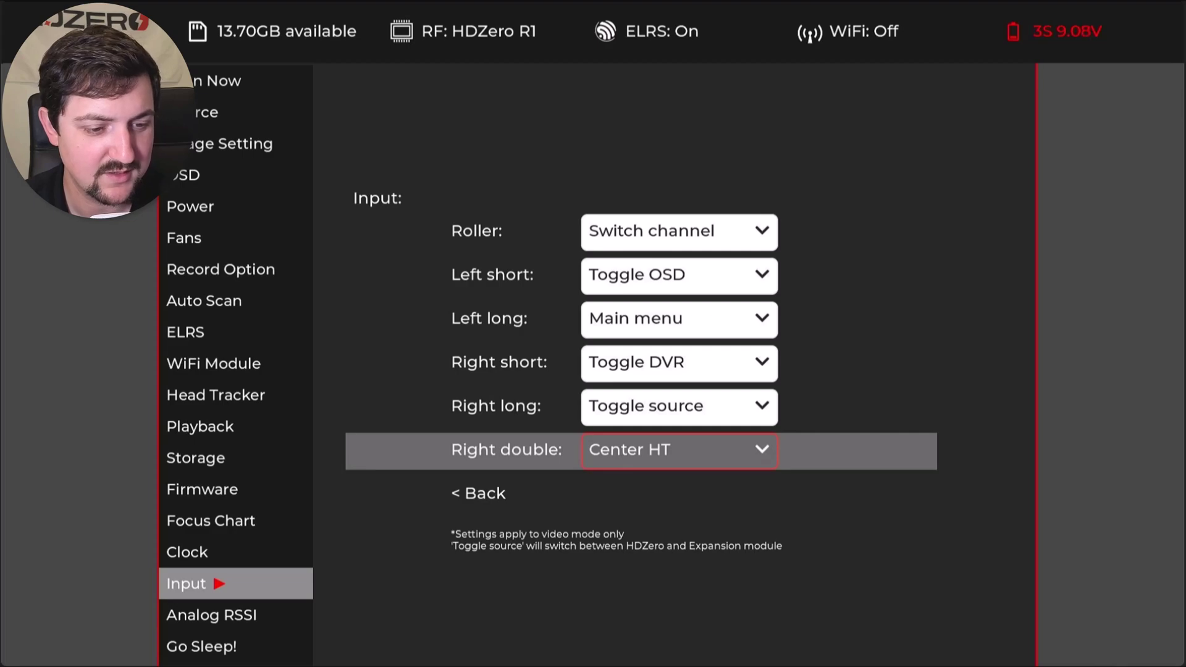
pyautogui.press('Return')
pyautogui.press('Down')
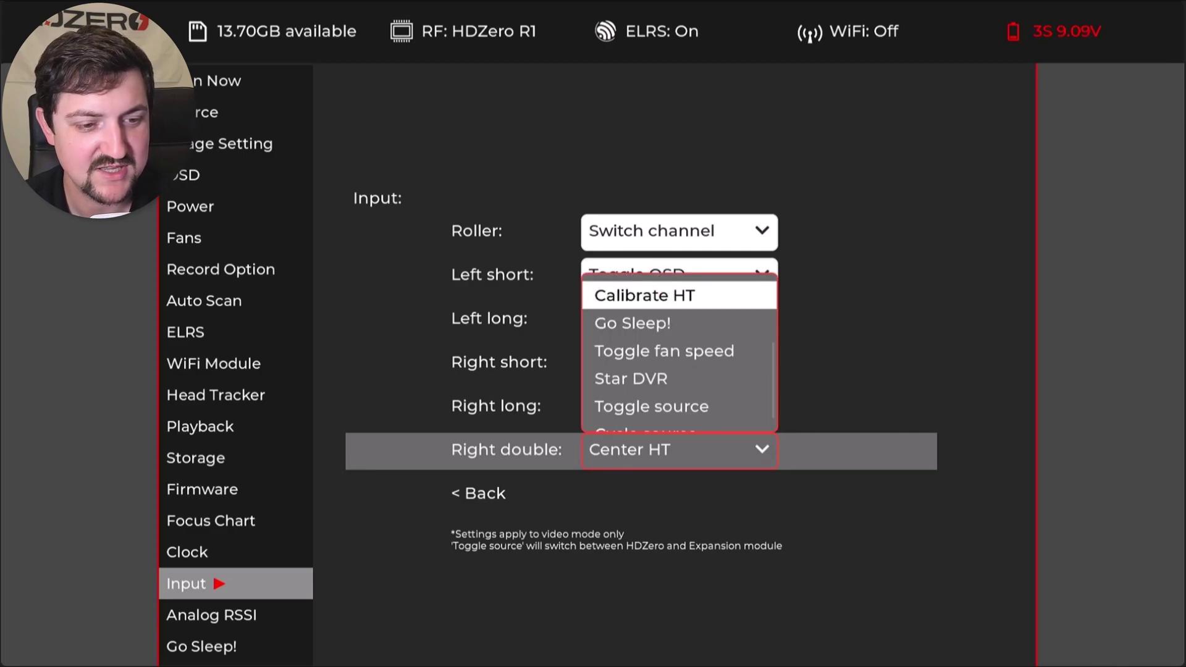
pyautogui.press('Down')
pyautogui.press('Return')
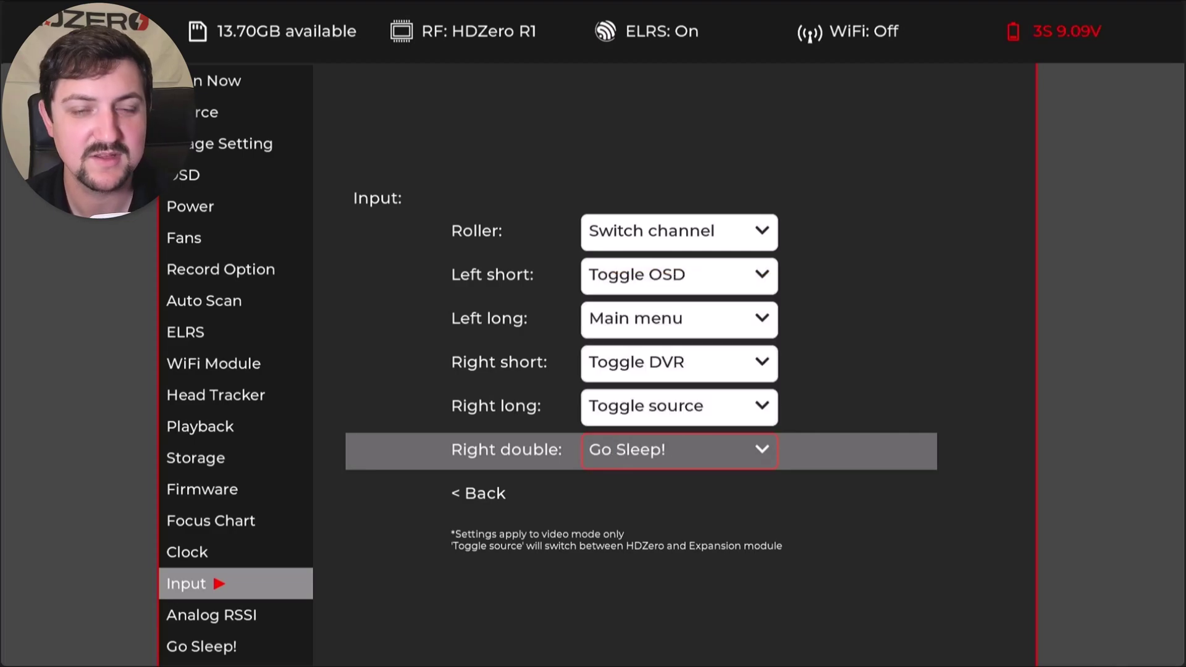